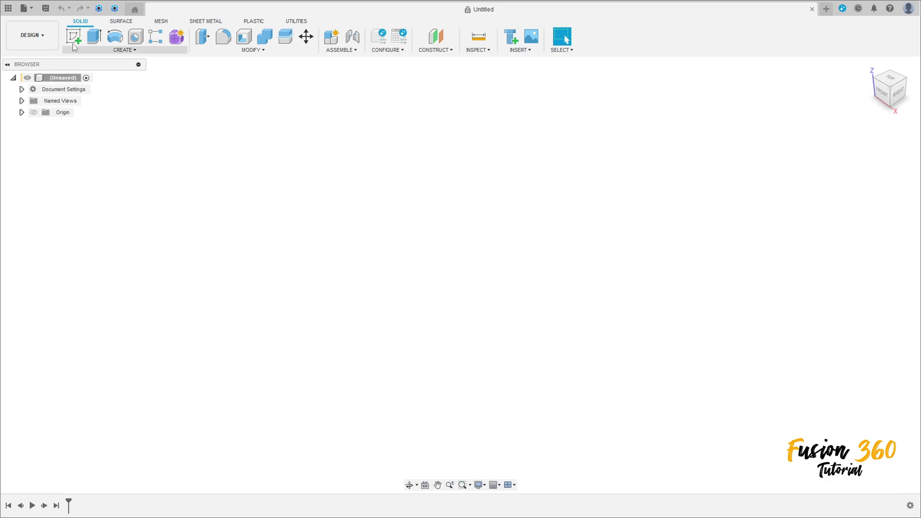
Start a sketch on the XY plane and draw a 100 × 60 mm centre rectangle at the origin
left_click(504, 269)
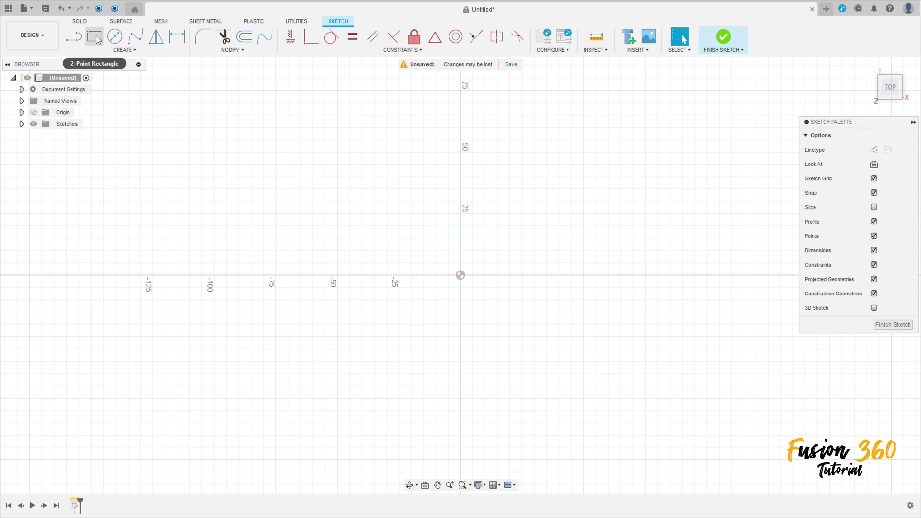
left_click(99, 41)
left_click(902, 150)
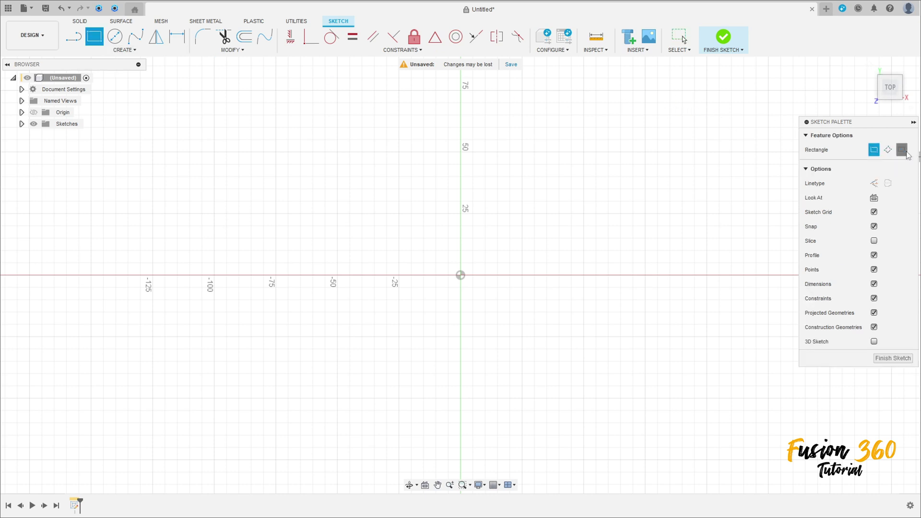
left_click(459, 276)
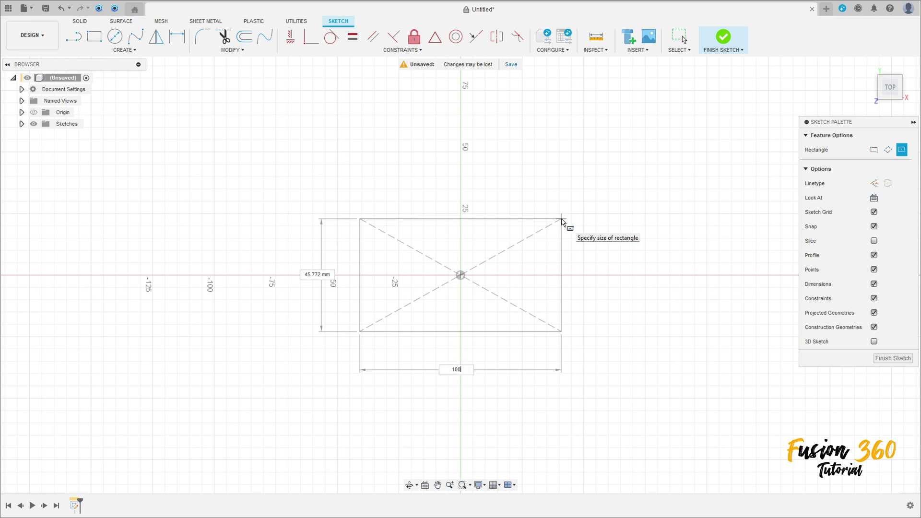
key("Tab")
key("Return")
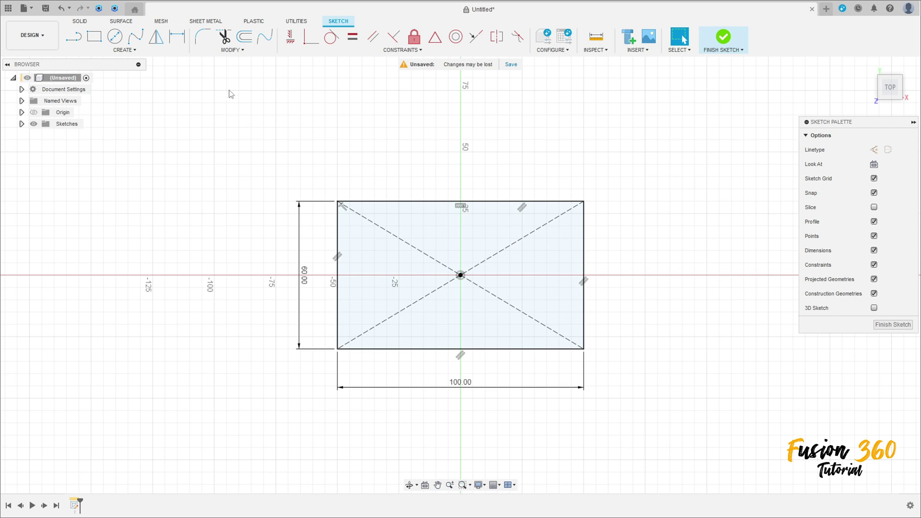
Round all four rectangle corners with R10 sketch fillets
left_click(203, 36)
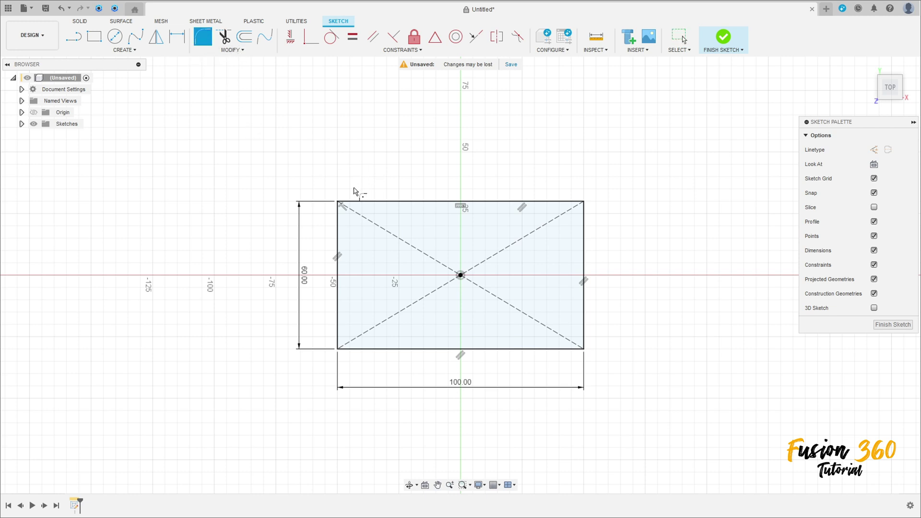
left_click(360, 202)
left_click(338, 218)
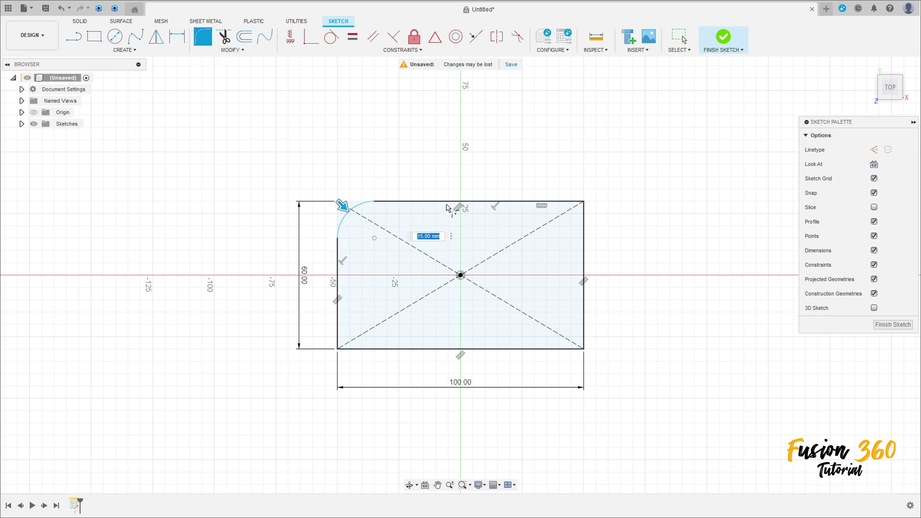
type("10")
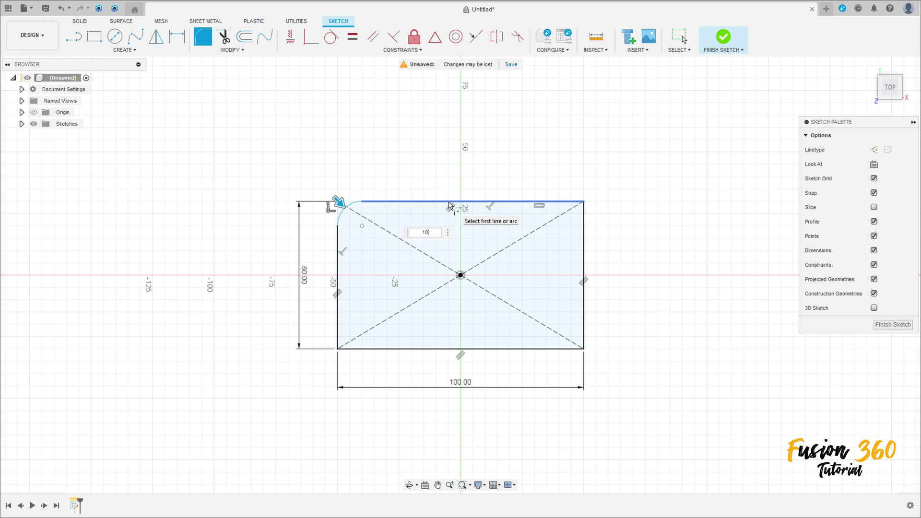
key("Return")
left_click(582, 200)
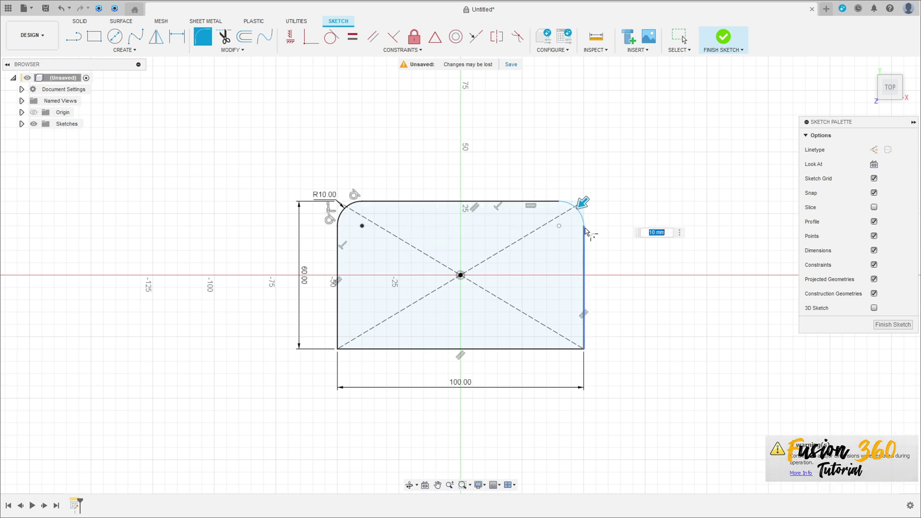
left_click(582, 338)
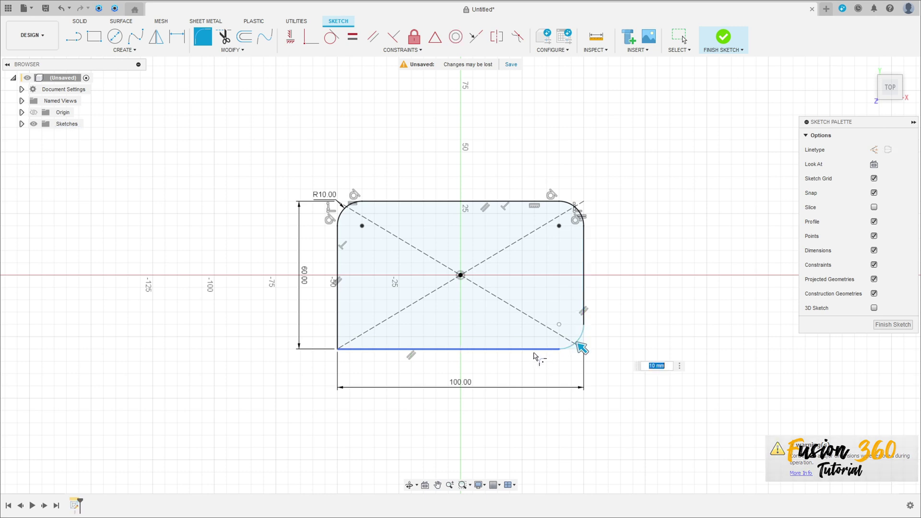
key("Return")
left_click(337, 347)
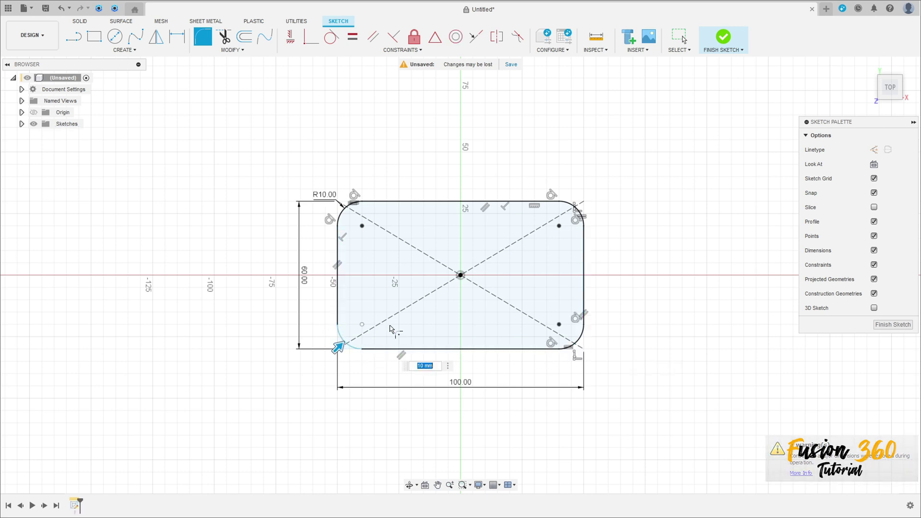
key("Return")
key("Escape")
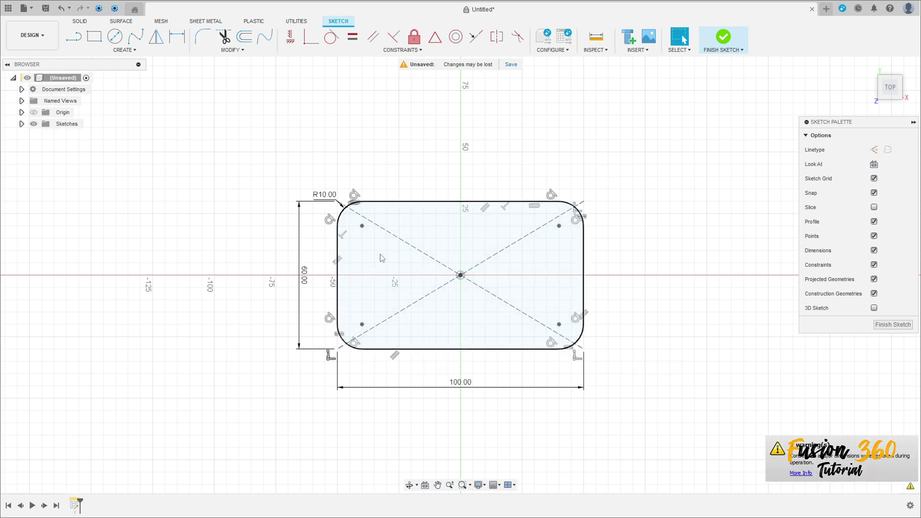
Place four Ø10 mm circles centred on the rounded corners' centre points
left_click(115, 36)
scroll(422, 250, "up", 2)
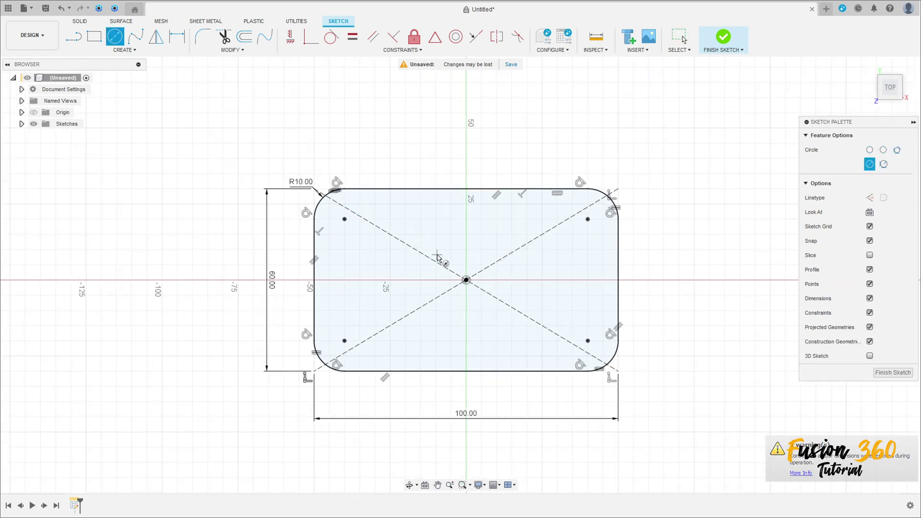
left_click(345, 219)
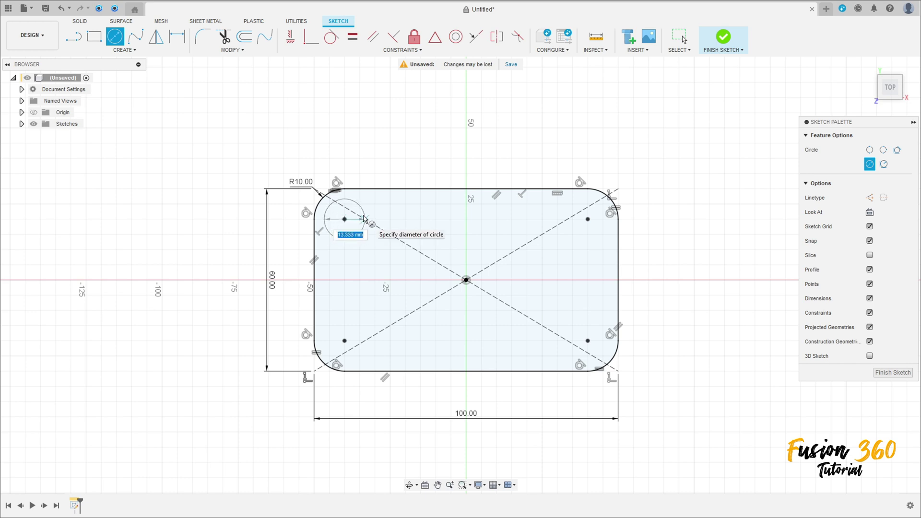
key("Return")
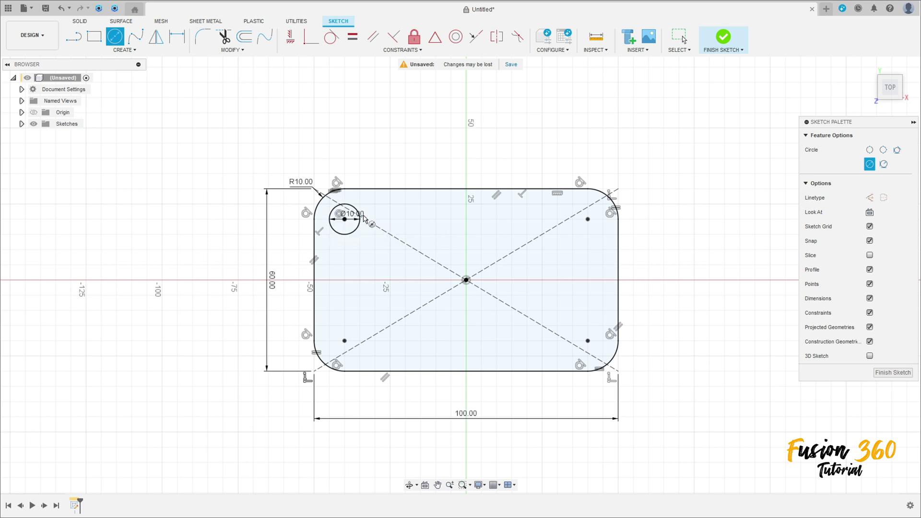
left_click(588, 219)
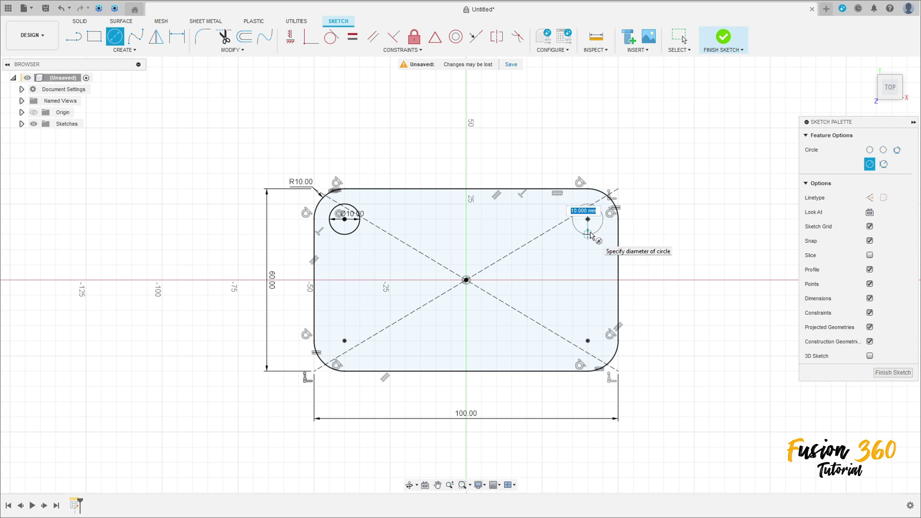
key("Return")
left_click(588, 341)
key("Return")
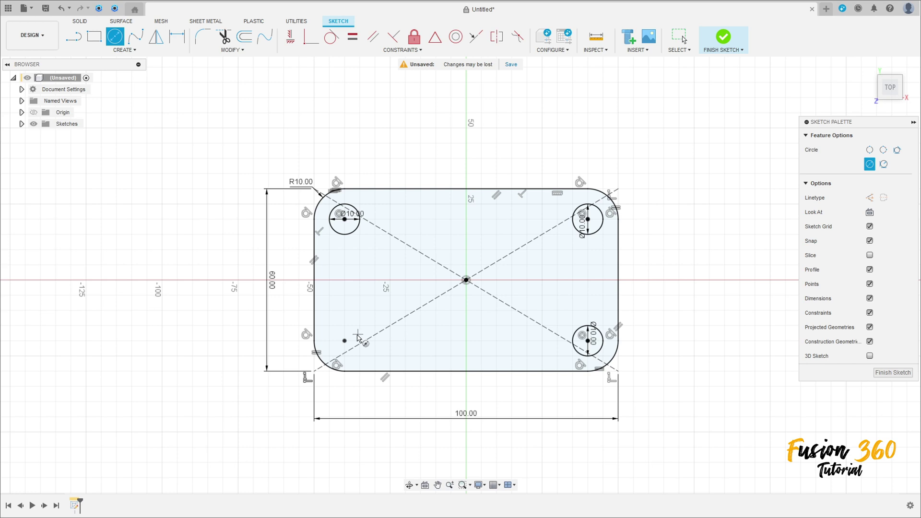
left_click(345, 341)
key("Return")
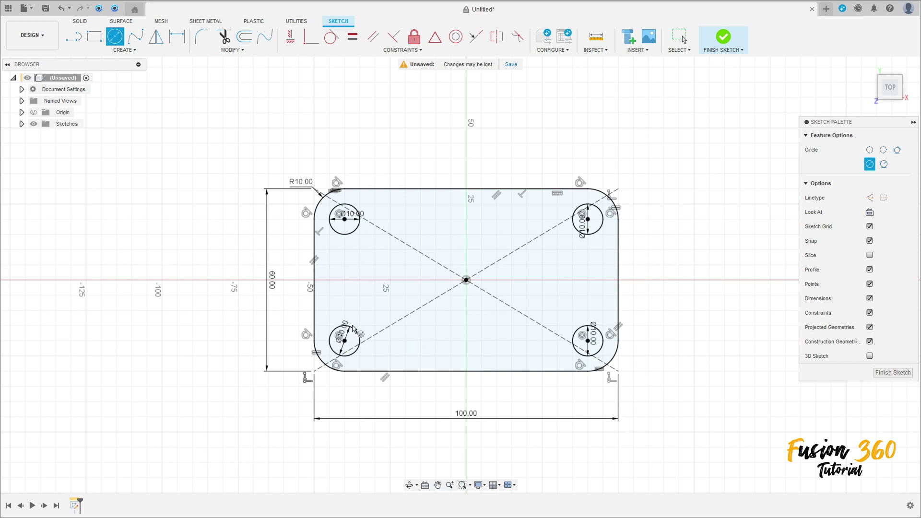
Finish the sketch and extrude the plate profile 15 mm as a new solid body
left_click(725, 36)
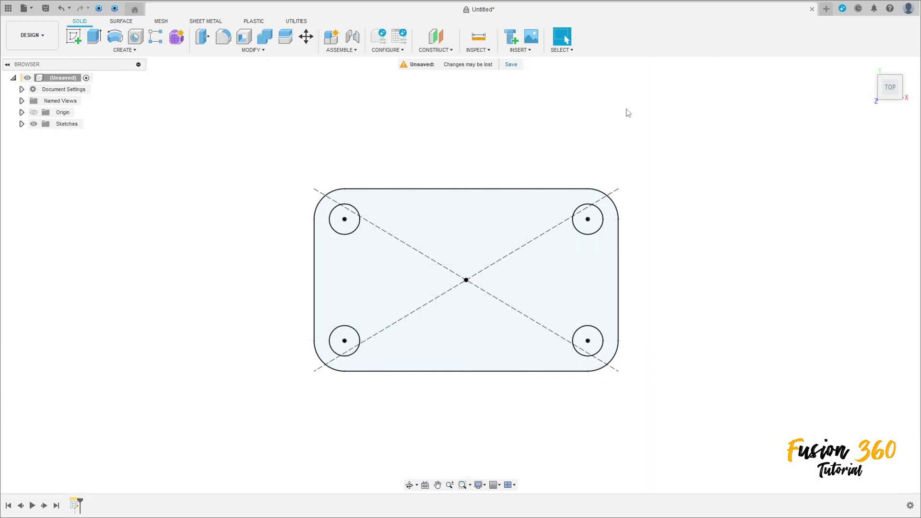
left_click(94, 36)
left_click(466, 254)
middle_click_drag(465, 255, 459, 253)
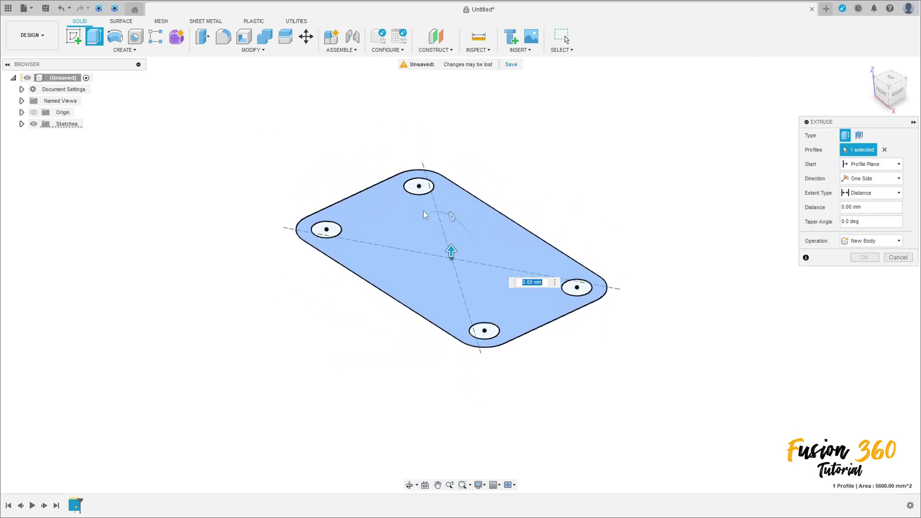
left_click_drag(454, 248, 453, 224)
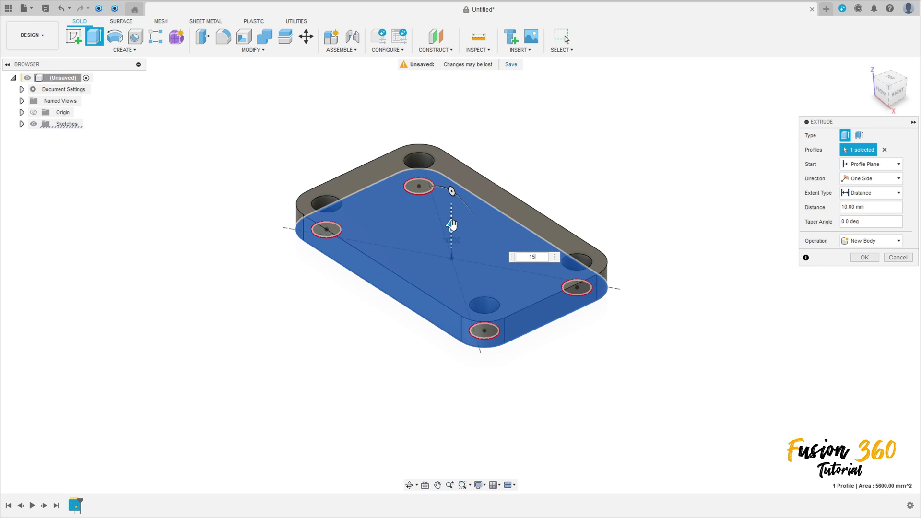
type("15")
key("Return")
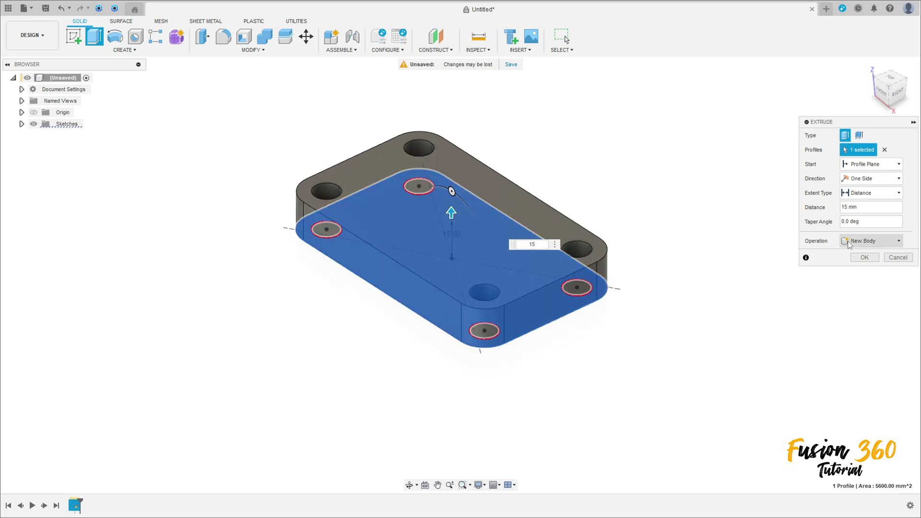
left_click(865, 257)
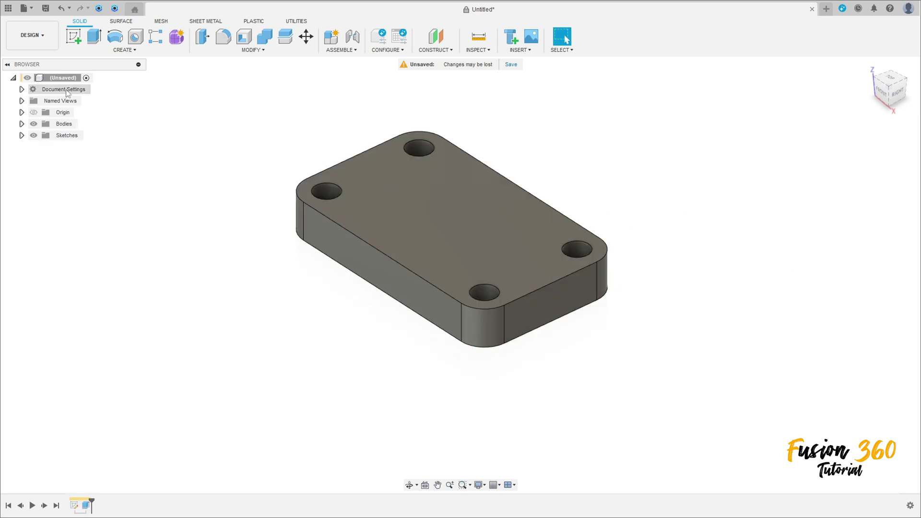
Sketch a 42 × 5 mm rectangle on the plate's front face
left_click(73, 36)
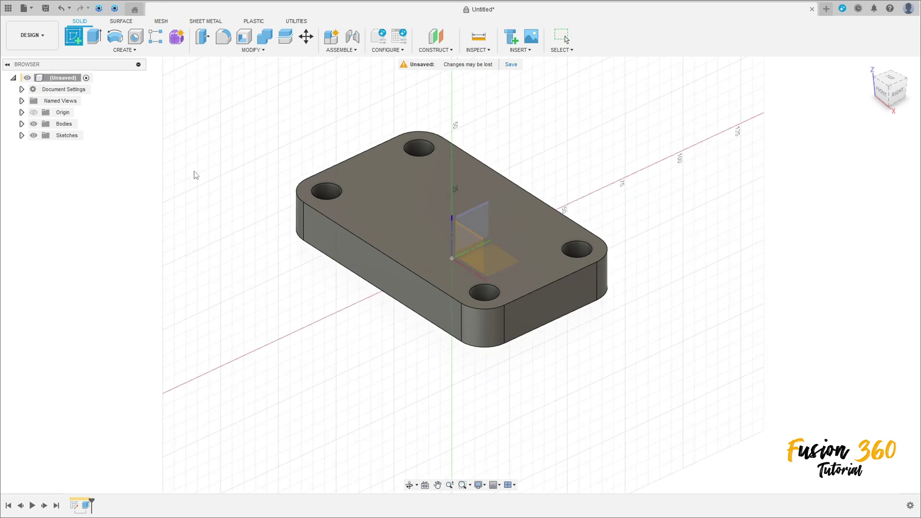
left_click(376, 266)
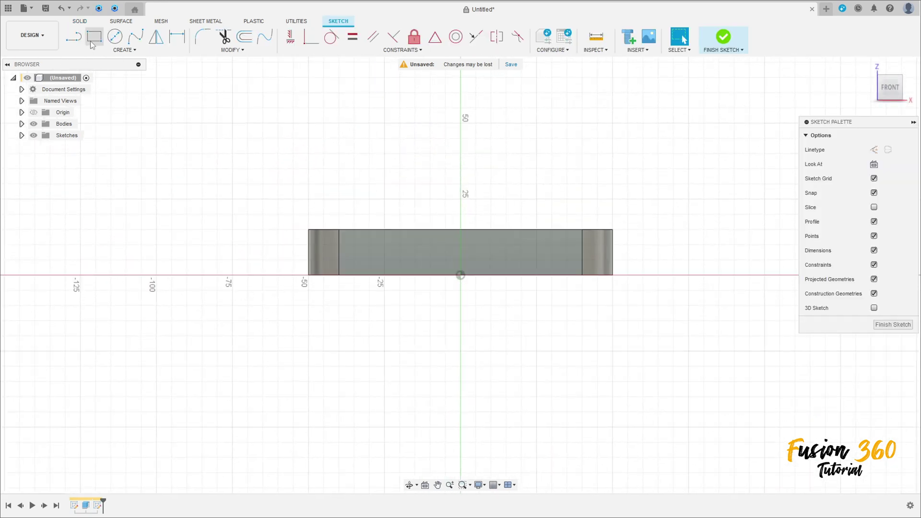
left_click(94, 36)
left_click(398, 276)
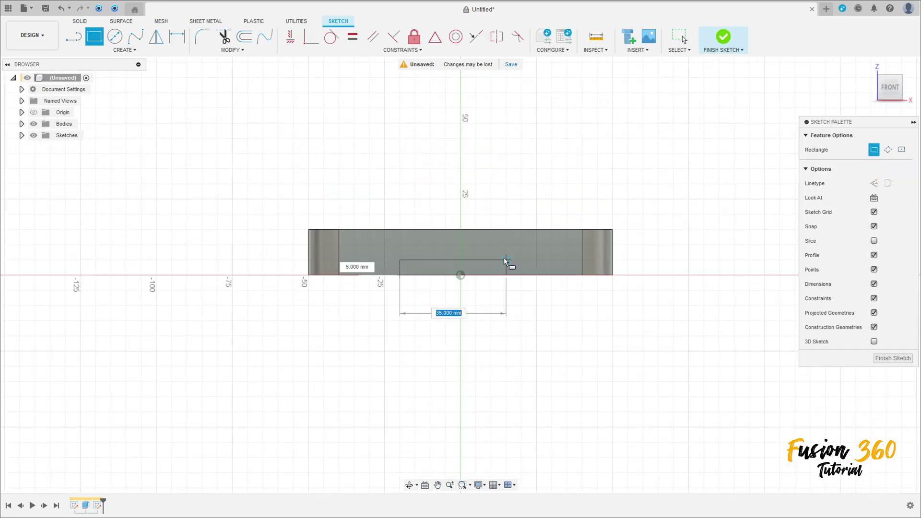
type("42")
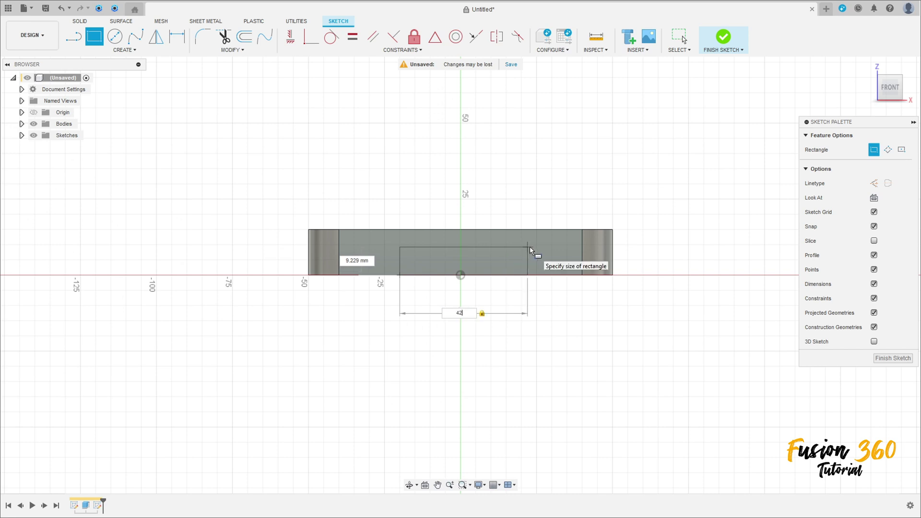
key("Tab")
type("5")
key("Return")
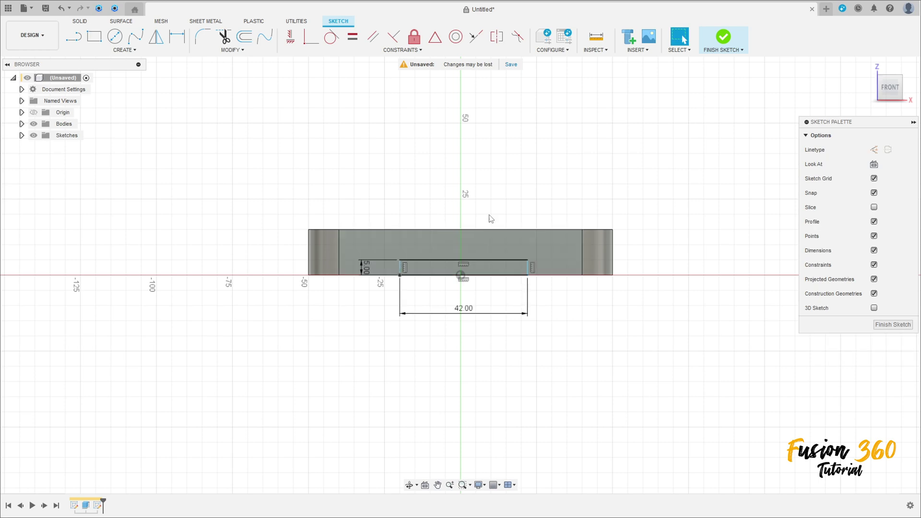
Centre the rectangle's bottom edge midpoint on the origin
scroll(499, 206, "up", 4)
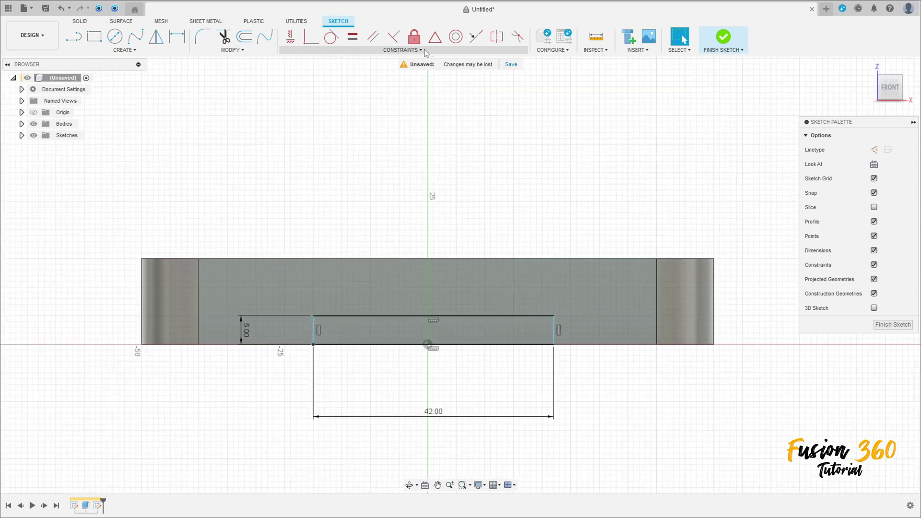
left_click(435, 37)
left_click(461, 345)
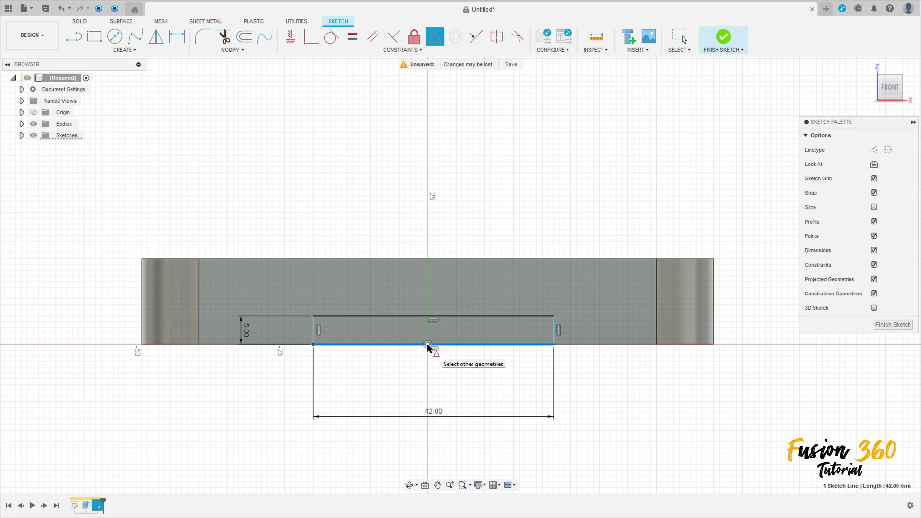
left_click(428, 344)
Finish the sketch and cut the rectangle through the entire plate with a through-all extrude
left_click(721, 47)
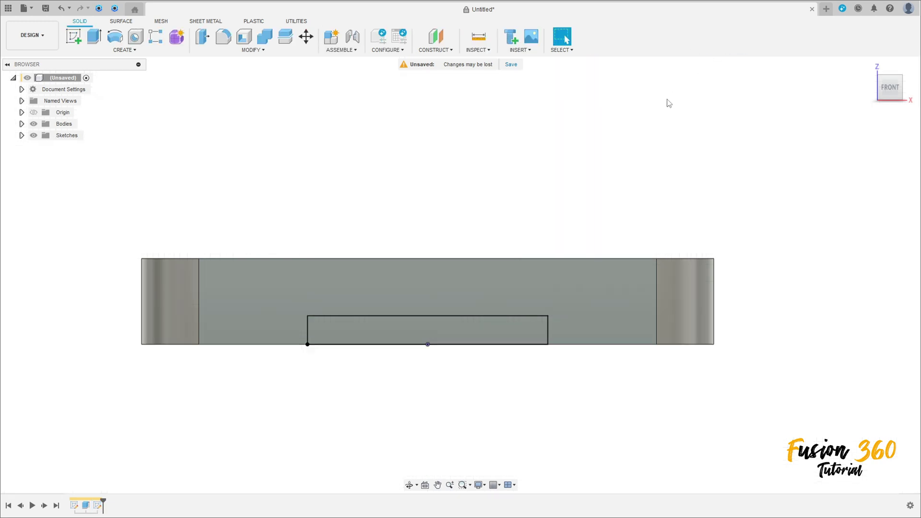
left_click(95, 36)
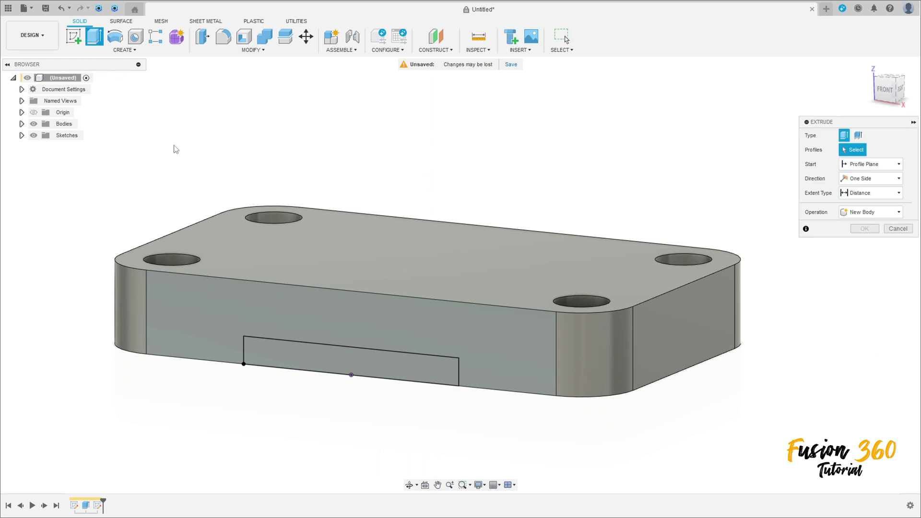
left_click(285, 360)
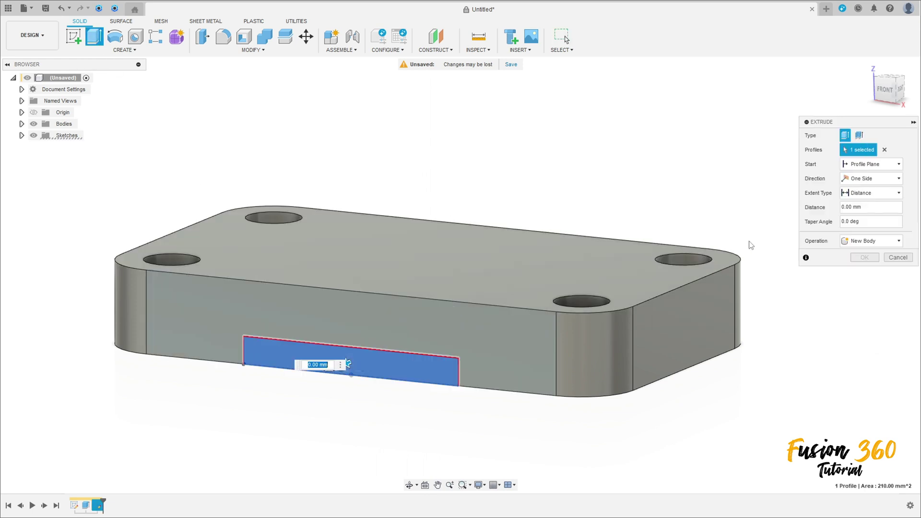
left_click(867, 248)
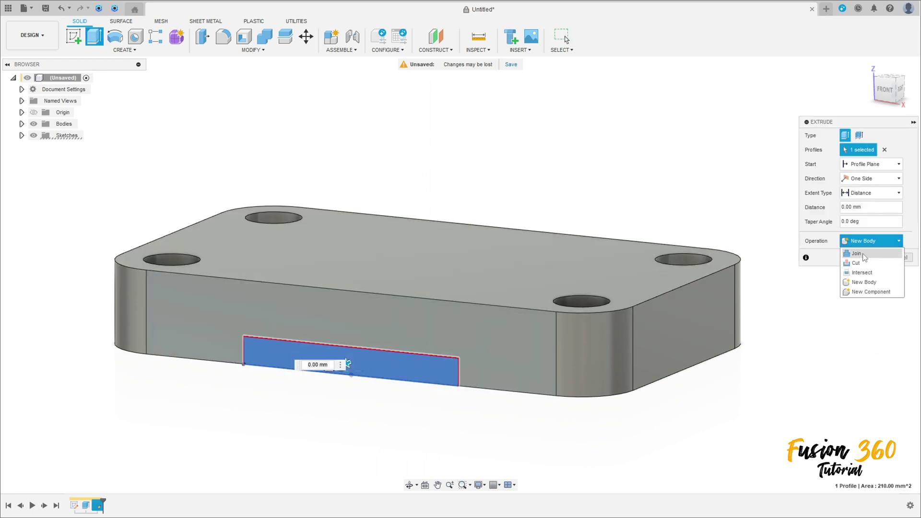
left_click(864, 262)
left_click(866, 194)
left_click(855, 225)
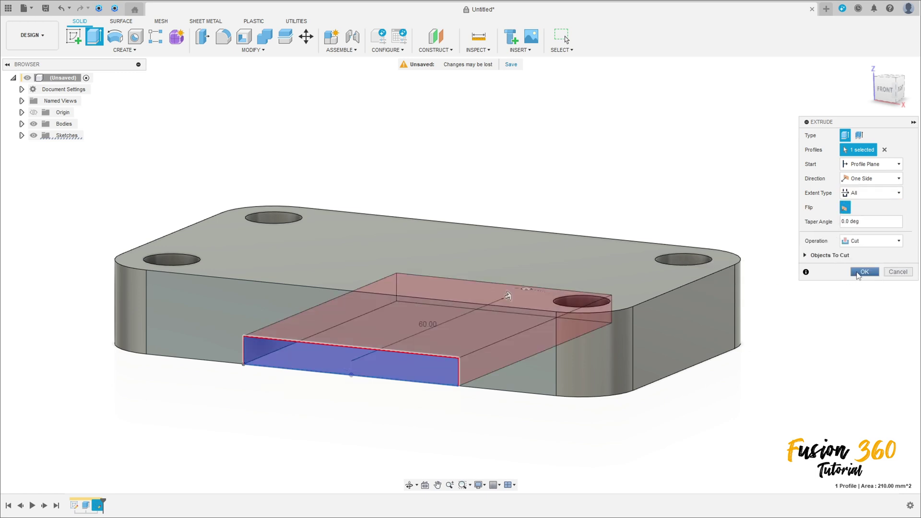
left_click(864, 272)
middle_click_drag(696, 364, 697, 255, "shift")
key("F6")
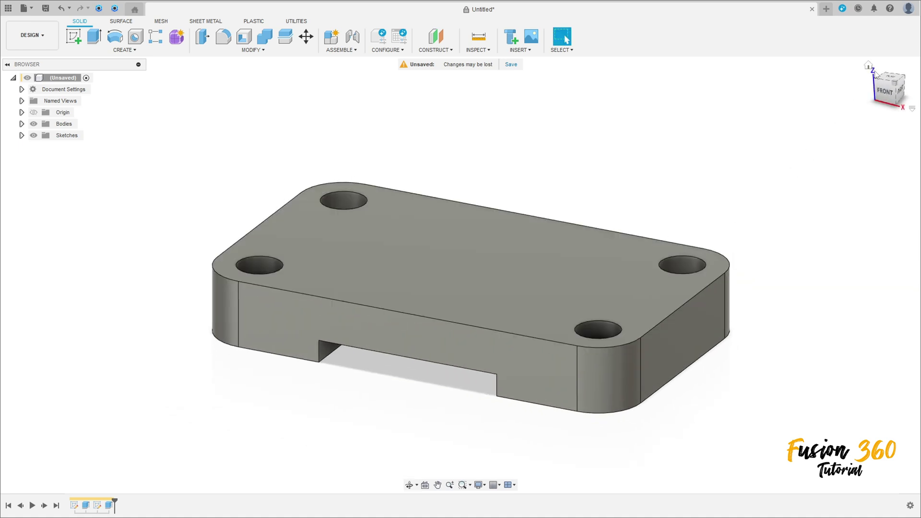
Start a new sketch on the front origin plane
left_click(869, 66)
left_click(74, 36)
left_click(485, 310)
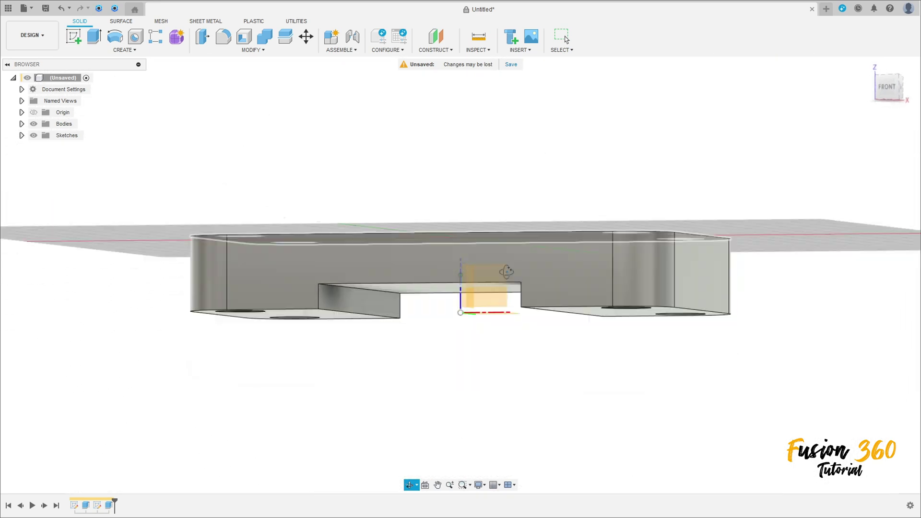
mouse_move(524, 188)
middle_mouse_down()
mouse_move(528, 304)
mouse_move(488, 352)
middle_mouse_up()
Project the plate body's edges into the sketch
left_click(132, 52)
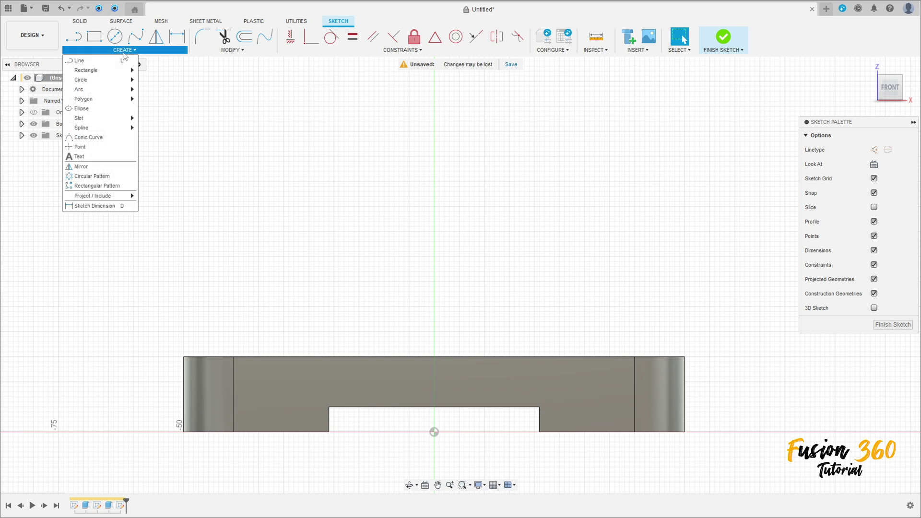
mouse_move(103, 196)
left_click(148, 200)
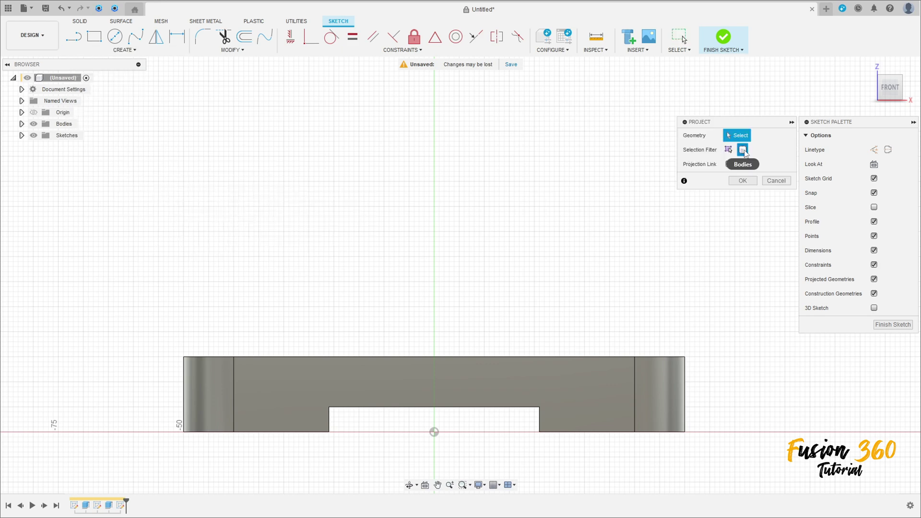
left_click(633, 397)
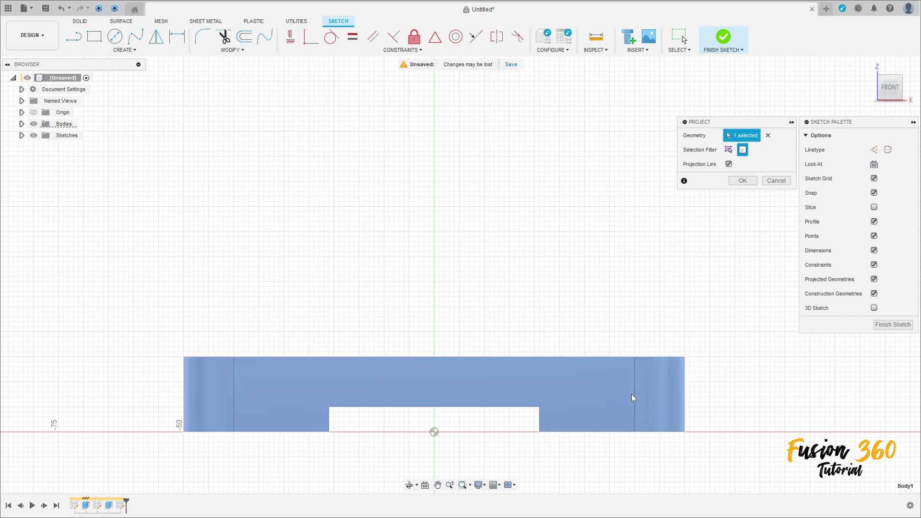
left_click(742, 181)
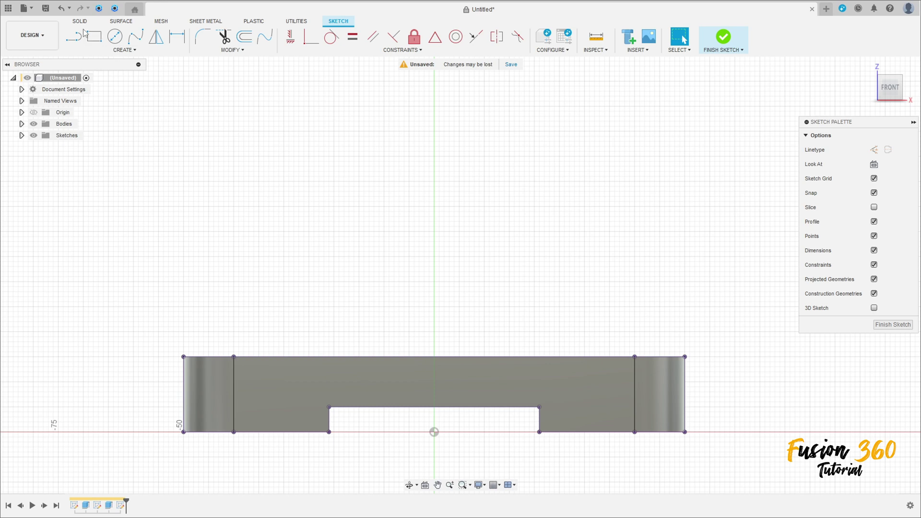
Draw a 117 mm vertical construction line up from the origin and move its dimension aside
key("l")
left_click(878, 152)
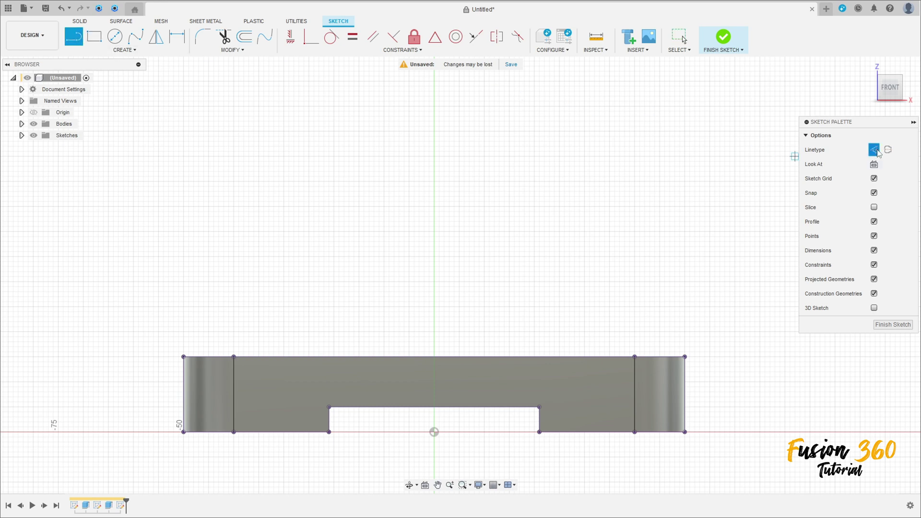
left_click(434, 431)
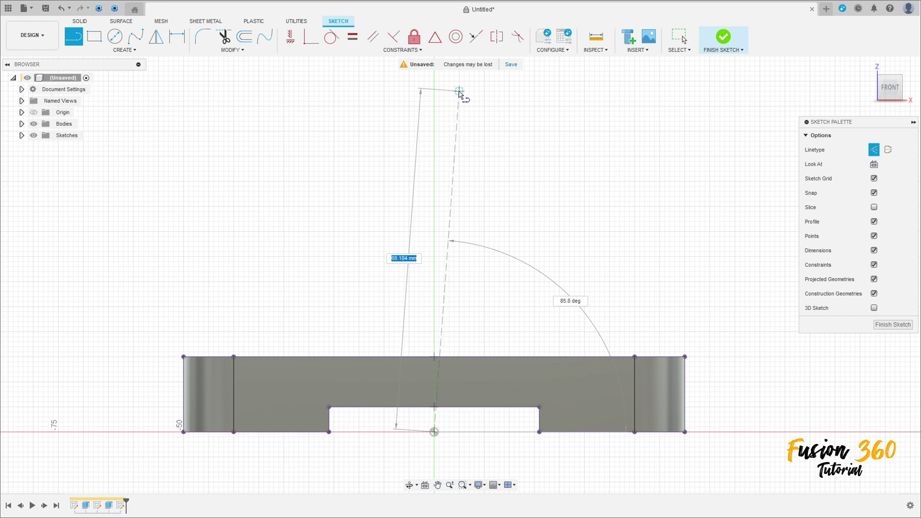
type("117")
key("Return")
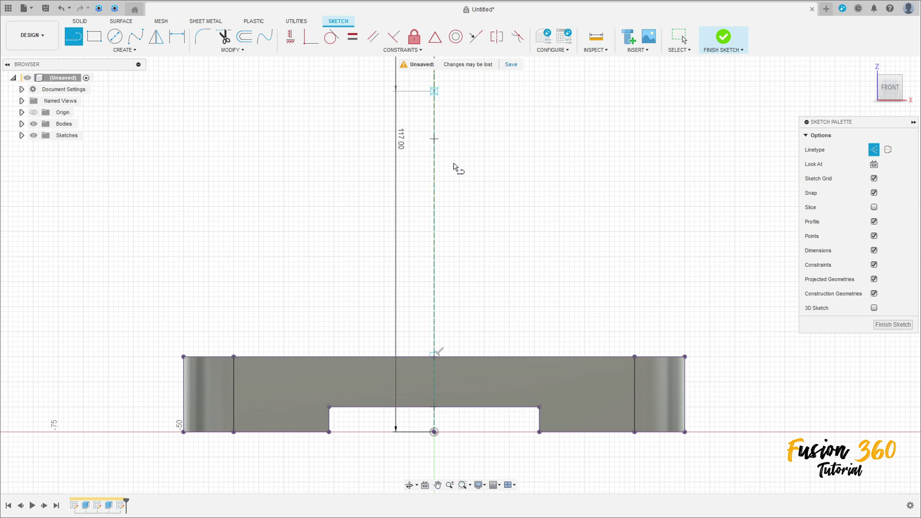
scroll(454, 194, "down", 2)
key("Escape")
left_click_drag(272, 171, 192, 171)
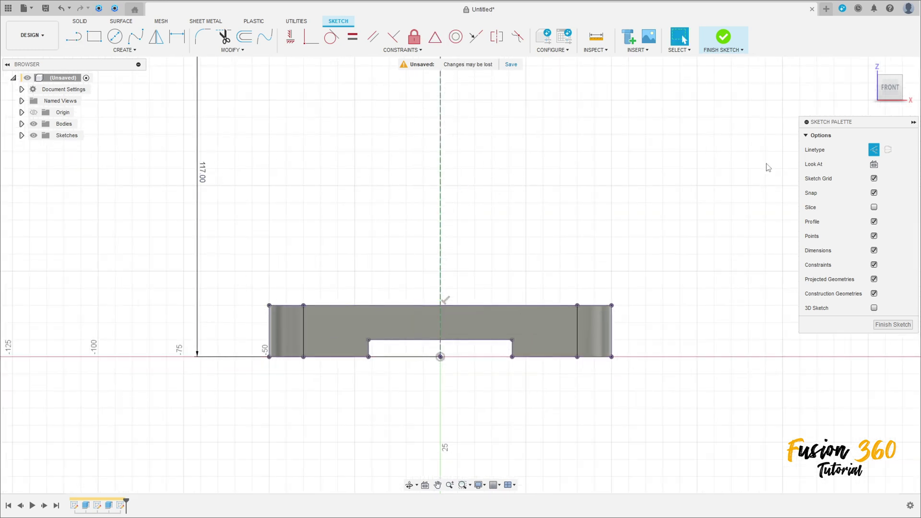
scroll(600, 165, "down", 1)
middle_click_drag(600, 165, 601, 258)
scroll(600, 247, "down", 2)
left_click(115, 36)
Draw concentric Ø40 and Ø15 circles at the construction line's top end and reposition their dimensions
left_click(485, 161)
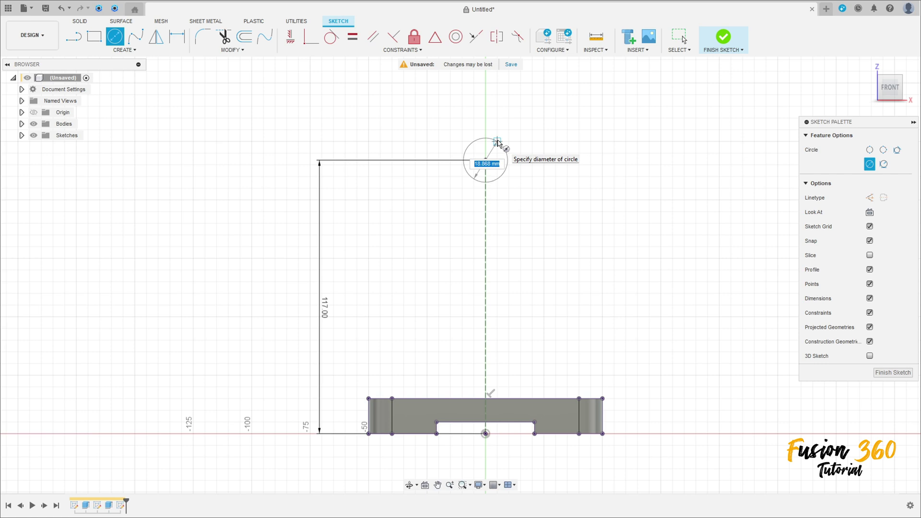
key("Return")
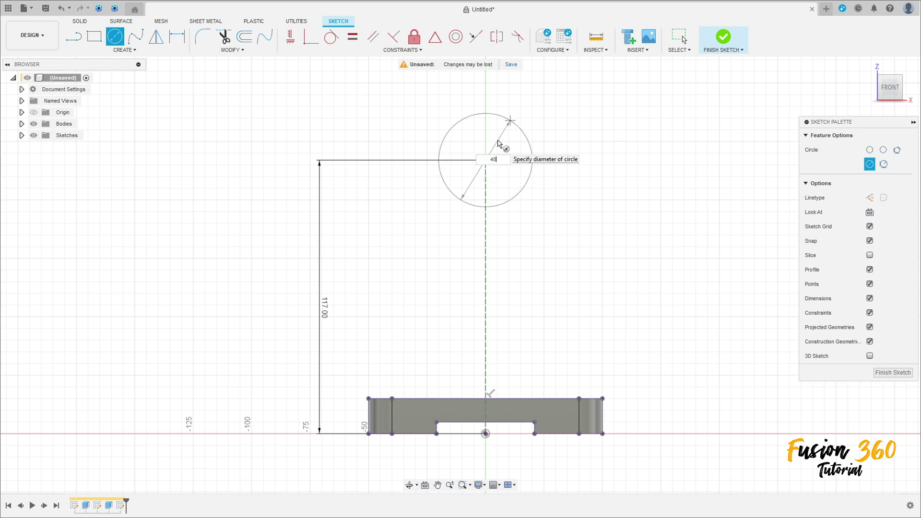
key("Return")
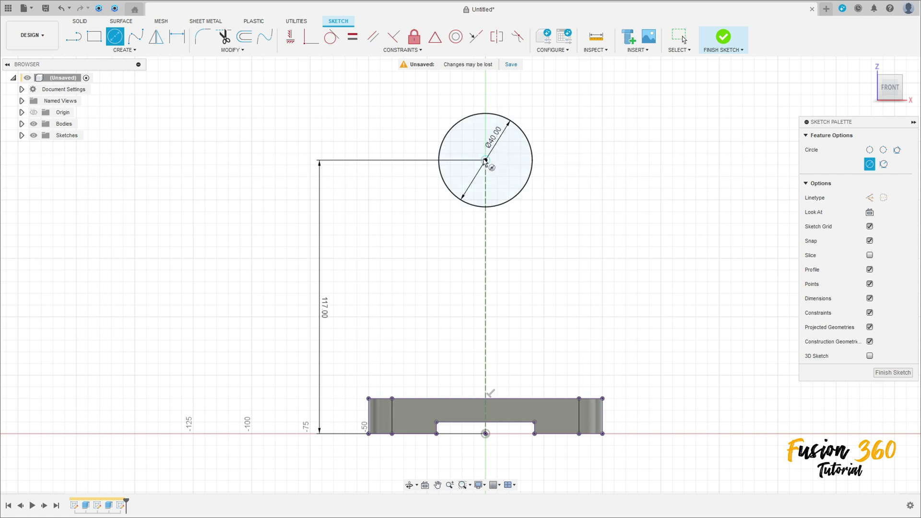
left_click(486, 161)
type("15")
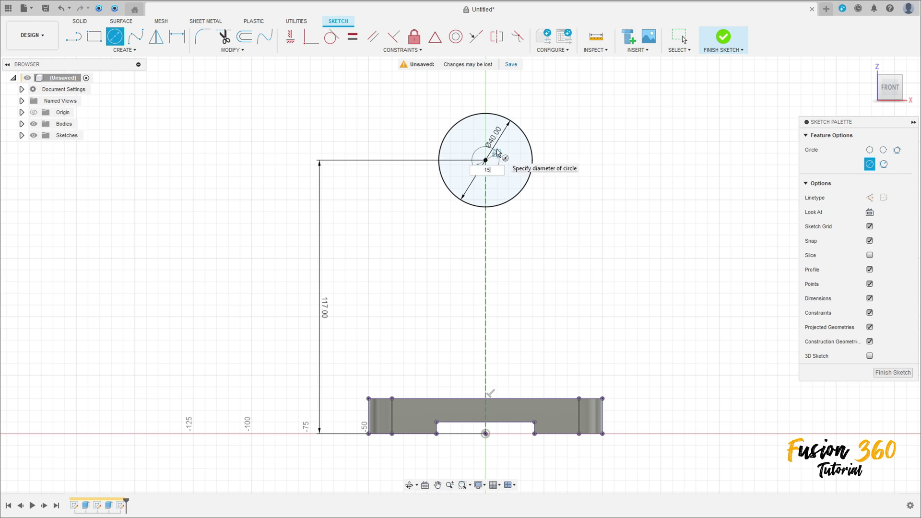
key("Return")
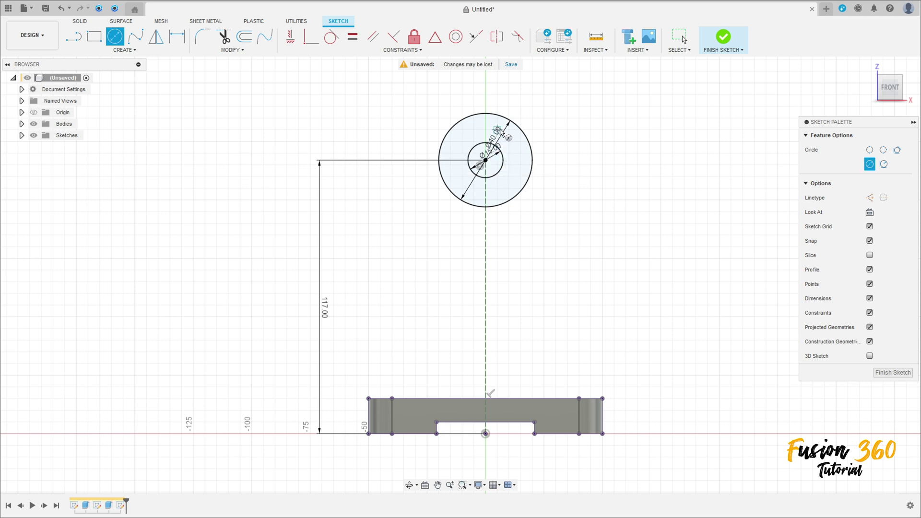
key("Escape")
left_click_drag(500, 132, 435, 87)
left_click_drag(497, 156, 564, 145)
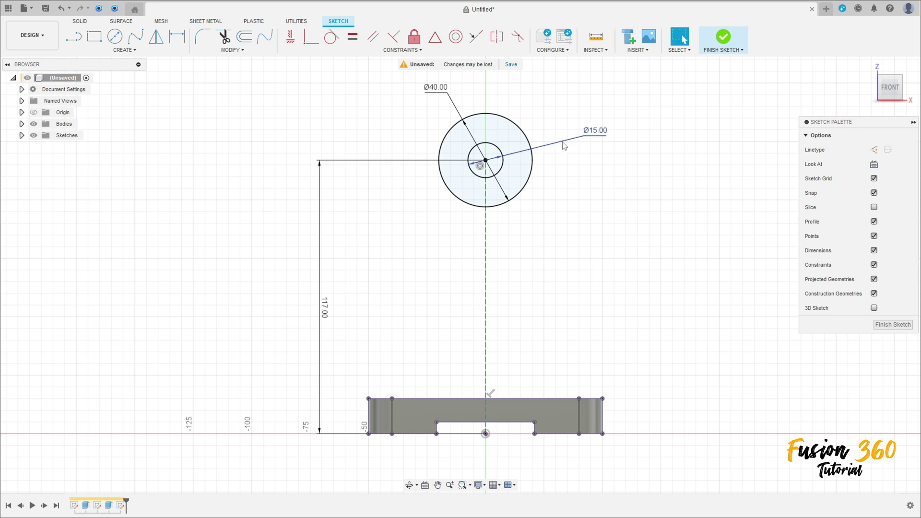
left_click(124, 50)
Draw a three-point arc from the plate's top-left edge up to the Ø40 circle
mouse_move(105, 95)
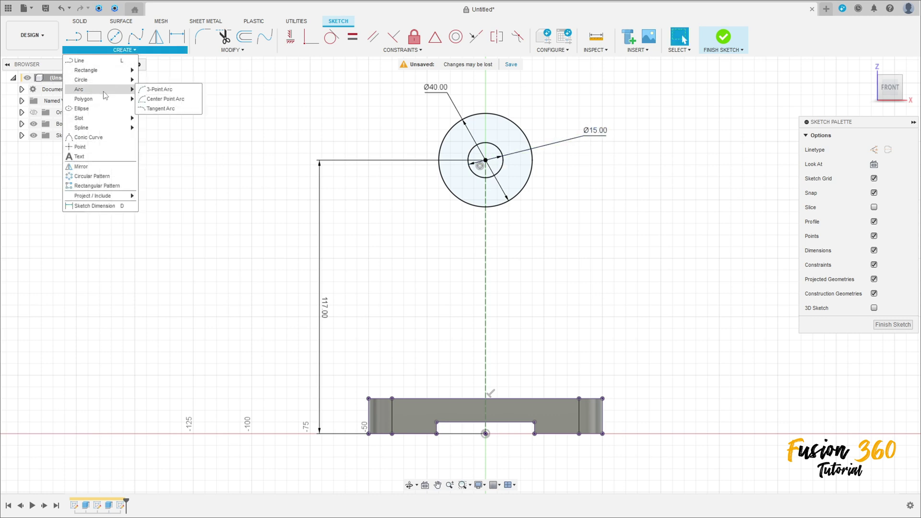
left_click(158, 90)
left_click(381, 398)
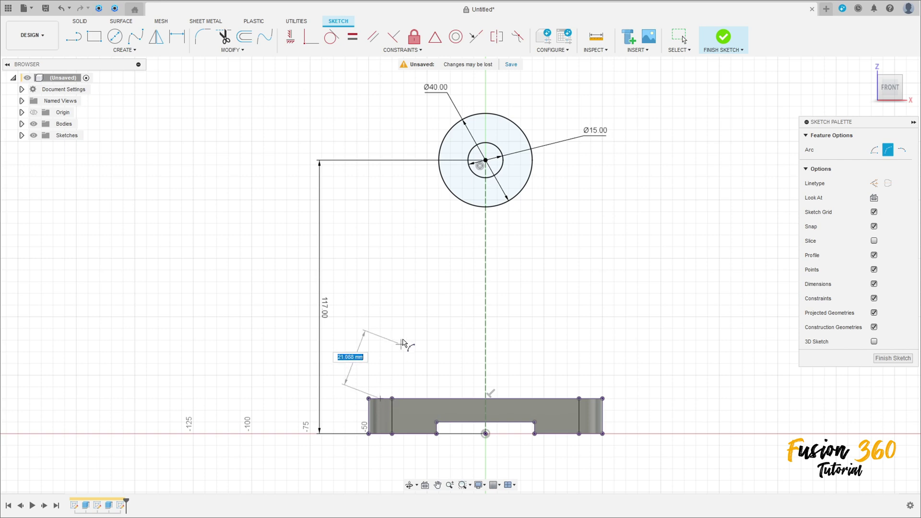
left_click(441, 167)
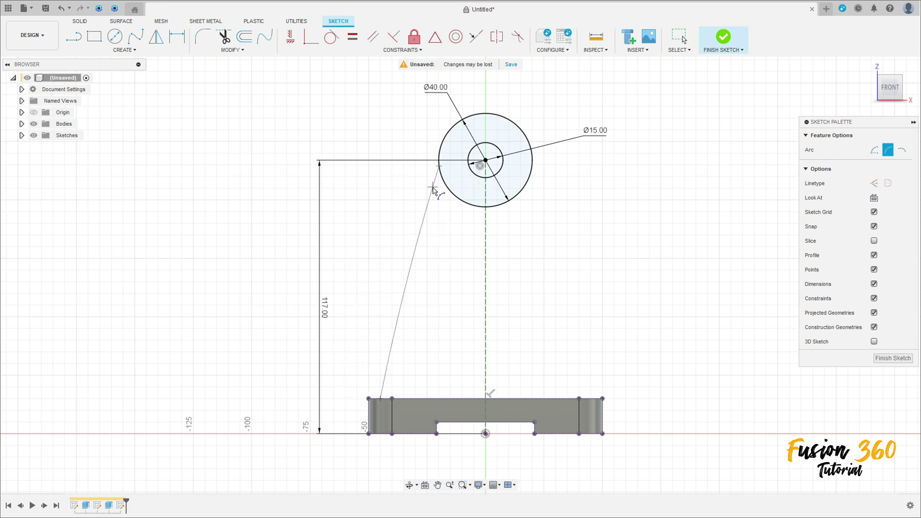
left_click(370, 411)
scroll(377, 416, "up", 5)
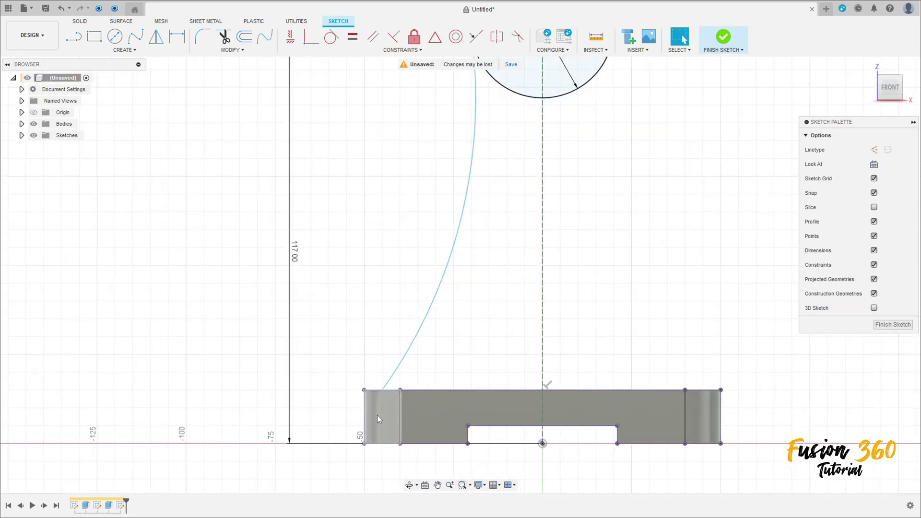
key("Escape")
Hide the bodies and delete the midpoint constraint on the arc's lower end
left_click(396, 368)
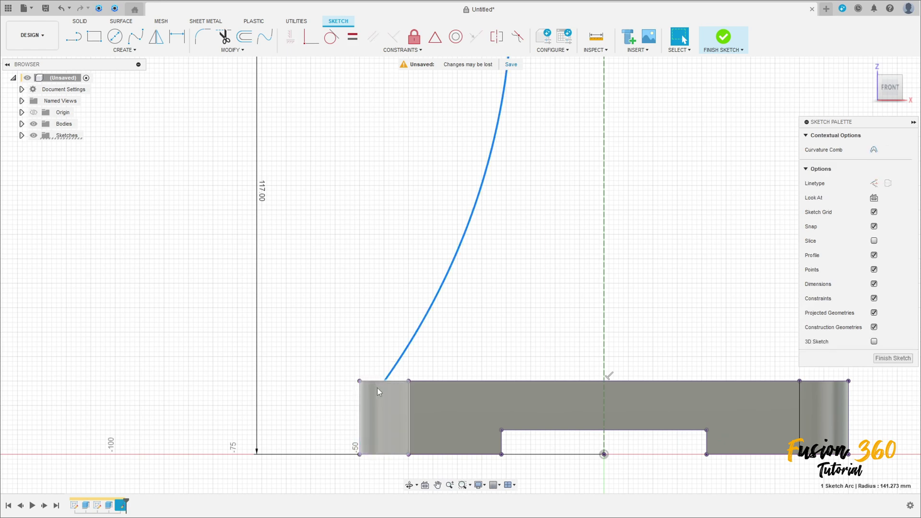
left_click(34, 124)
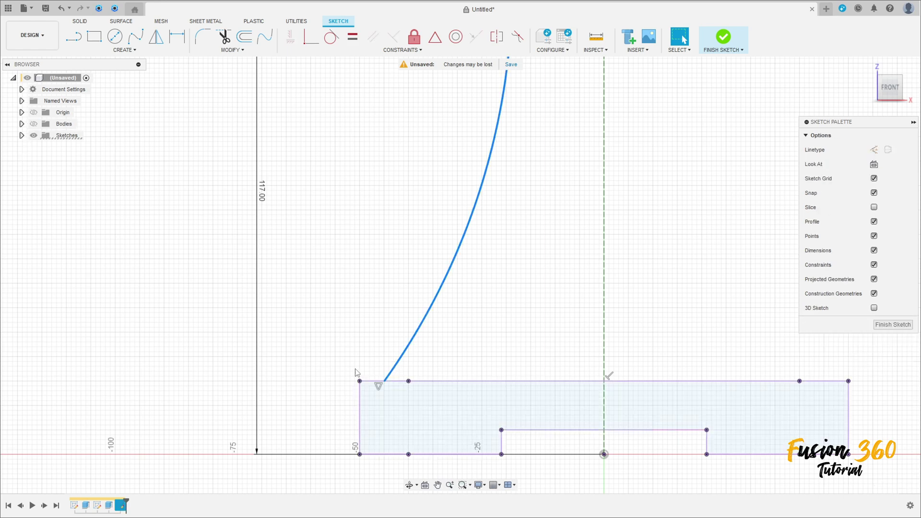
left_click(378, 387)
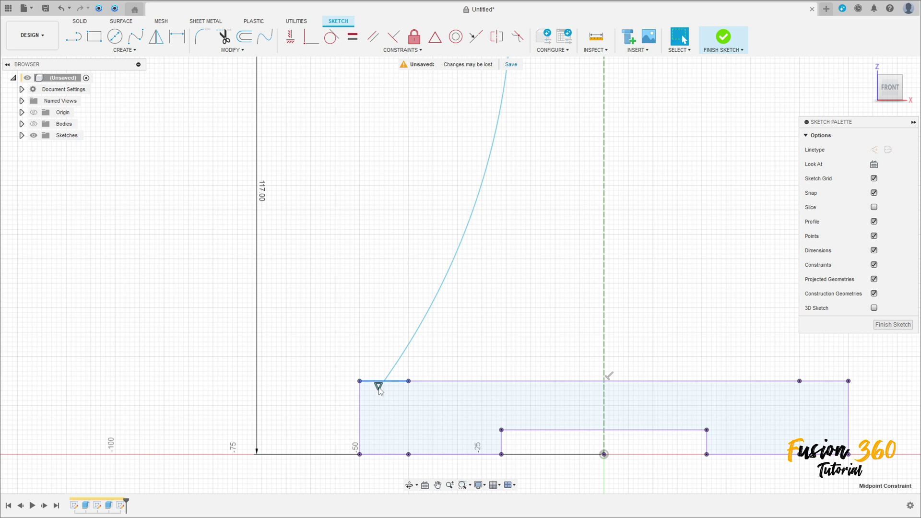
key("Delete")
scroll(447, 368, "down", 3)
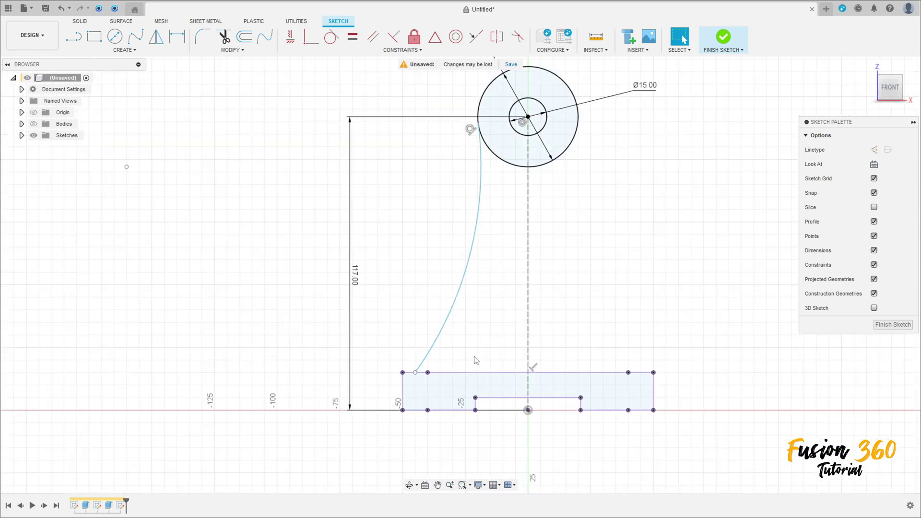
middle_click_drag(471, 360, 429, 370)
Dimension the arc's lower end 42 mm from the vertical construction line
left_click(177, 35)
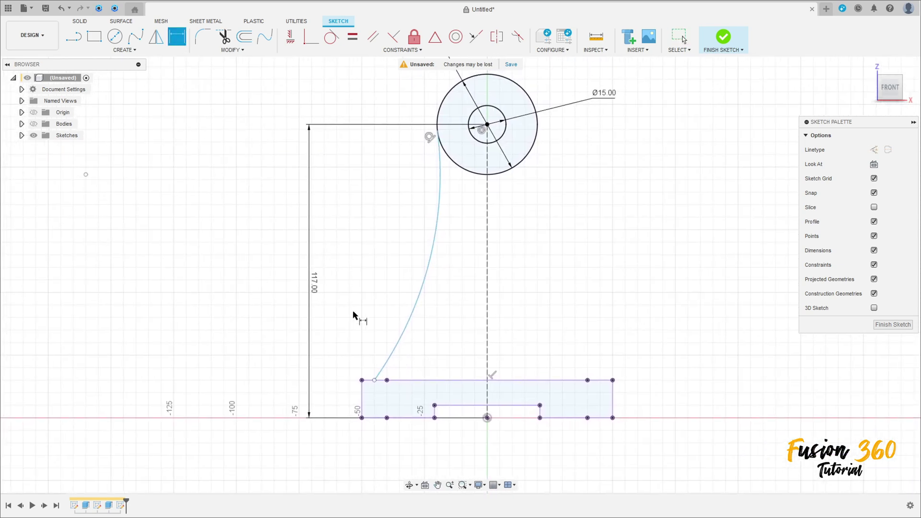
left_click(375, 380)
left_click(487, 366)
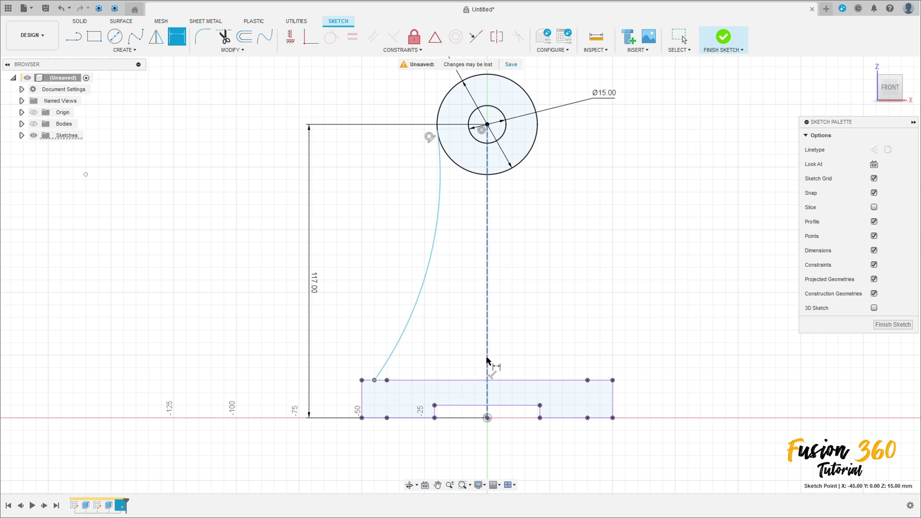
left_click(429, 460)
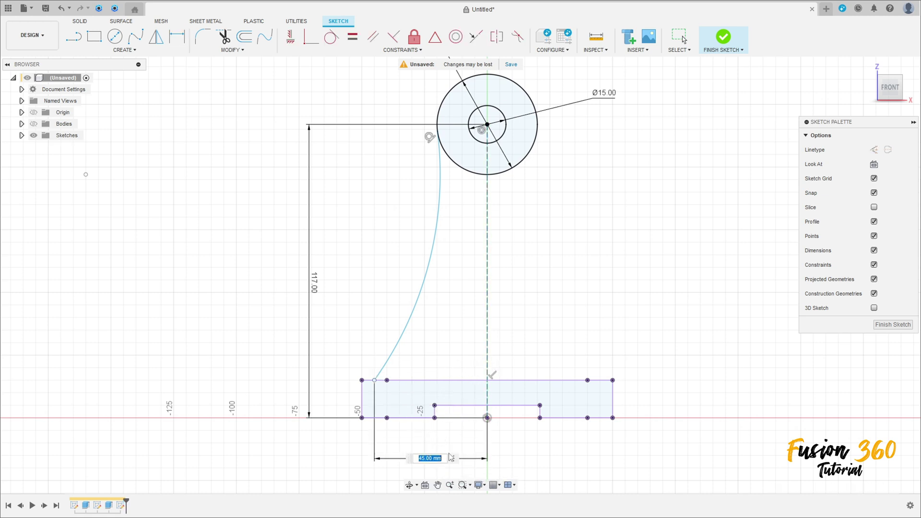
type("42")
key("Return")
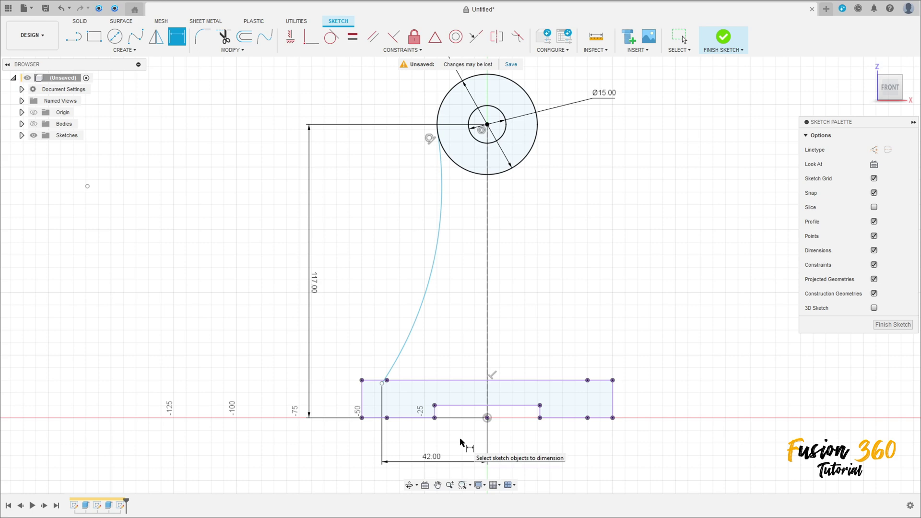
scroll(341, 391, "up", 3)
key("Escape")
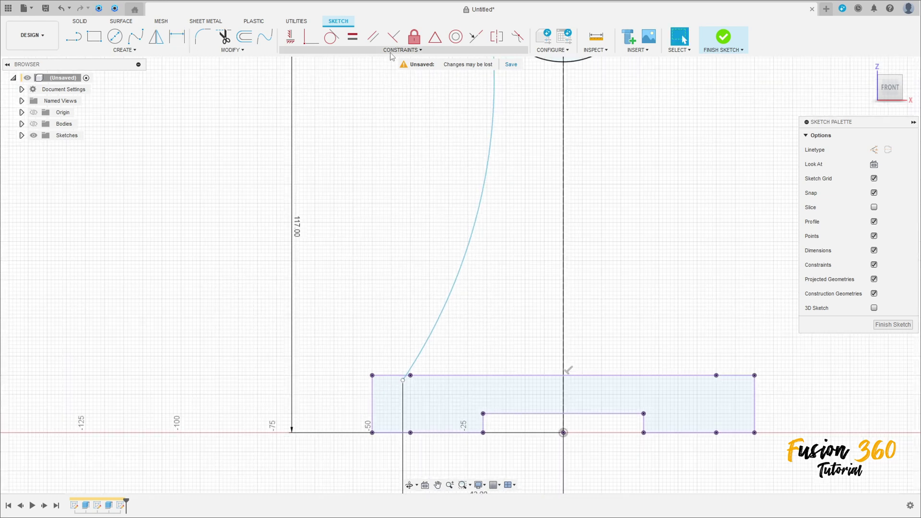
Make the arc's lower end coincident with the base's vertical edge line
left_click(311, 37)
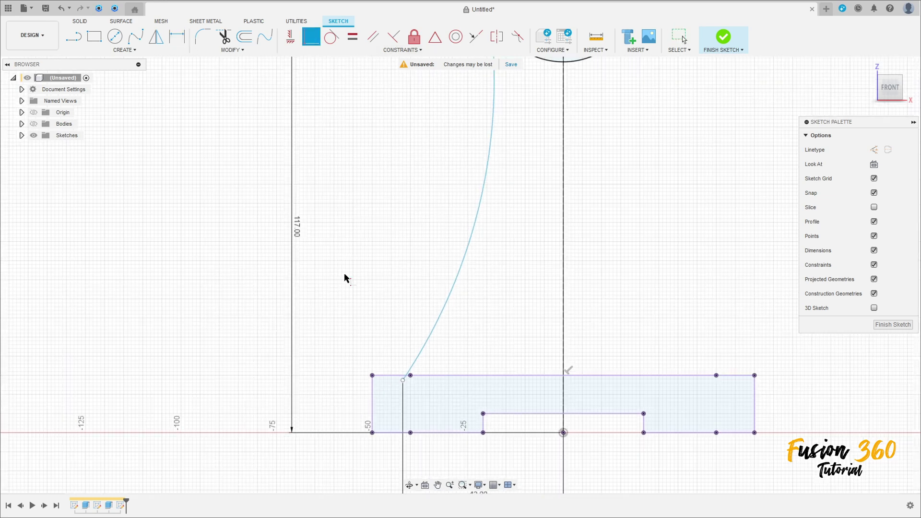
left_click(403, 381)
left_click(399, 376)
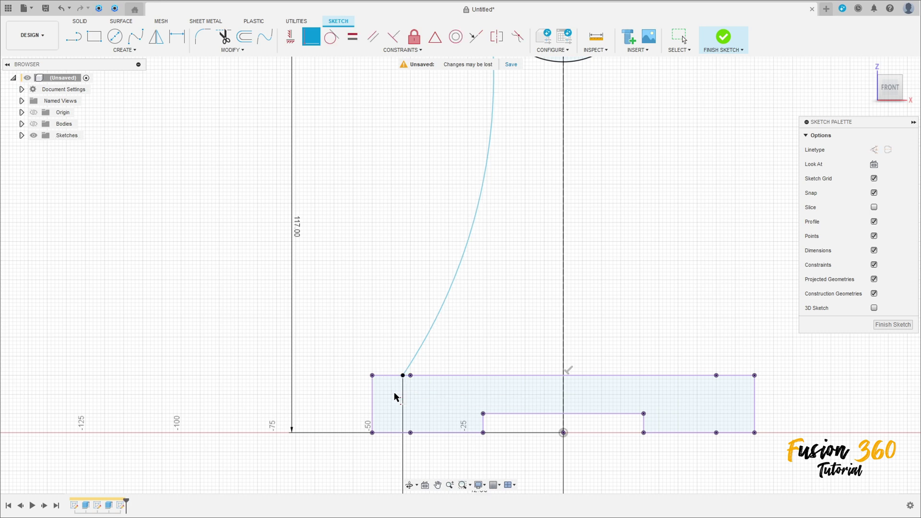
scroll(431, 385, "down", 3)
middle_click_drag(489, 341, 477, 366)
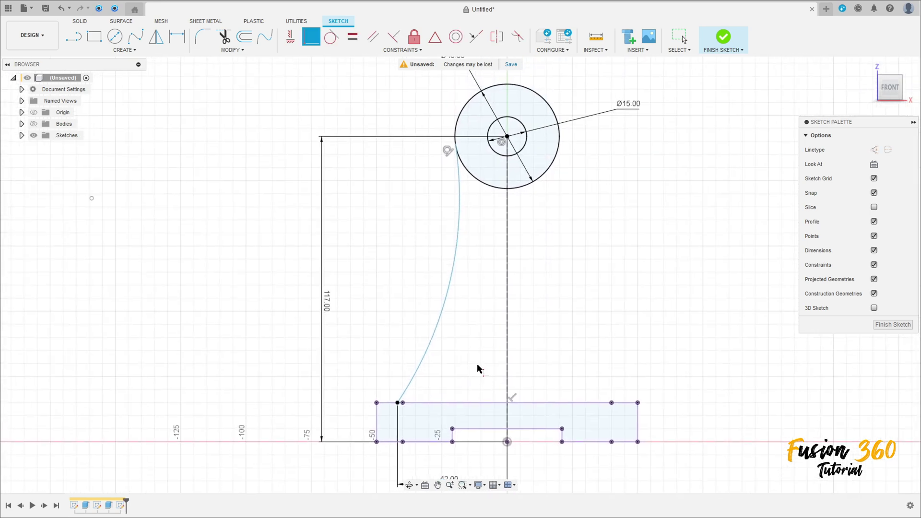
scroll(480, 353, "down", 2)
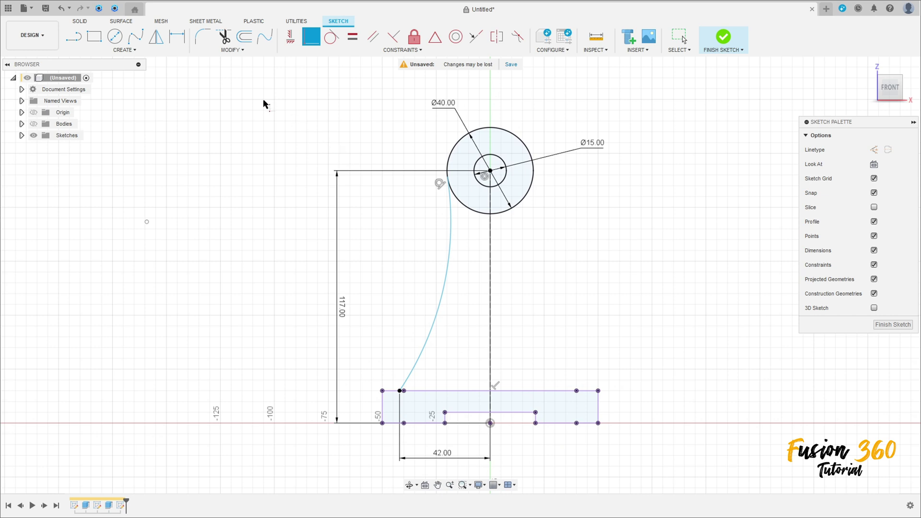
key("Escape")
Give the neck arc a radius of 200
left_click(177, 36)
left_click(439, 311)
left_click(147, 222)
left_click(431, 272)
type("200")
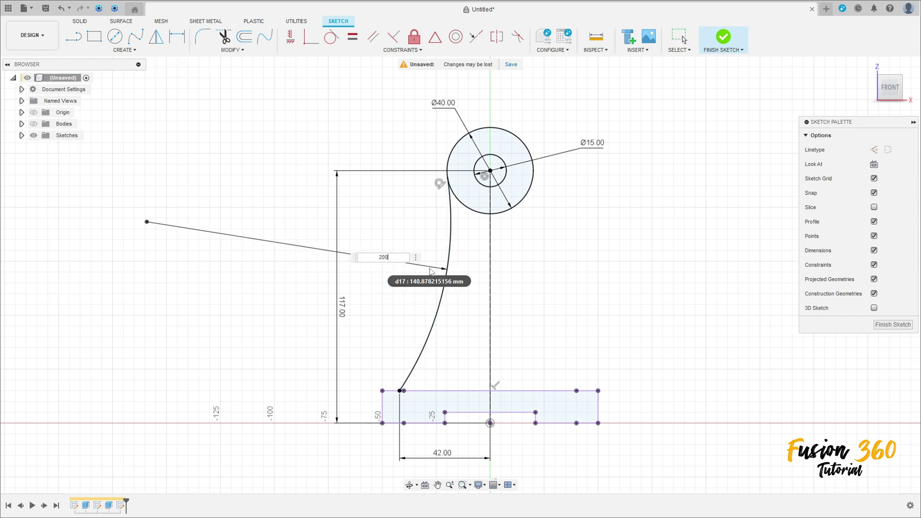
key("Return")
middle_click_drag(564, 301, 474, 309)
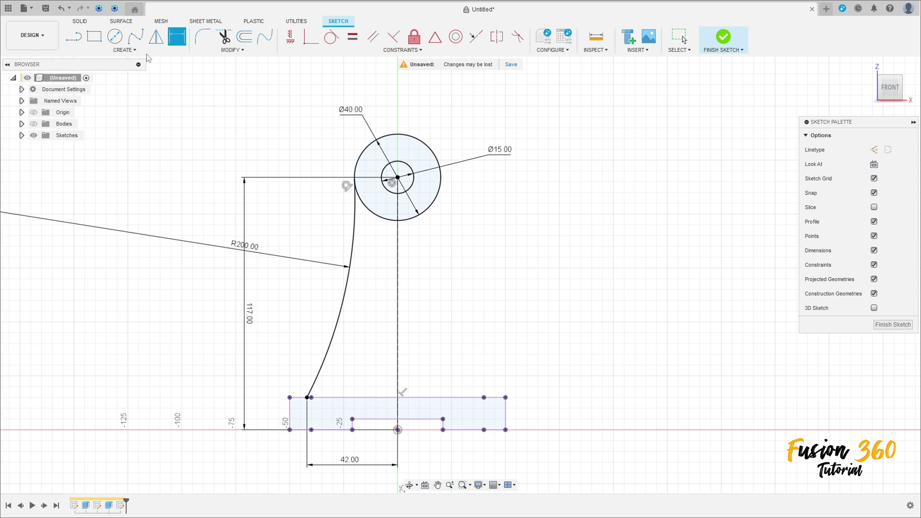
Mirror the R200 neck arc across the vertical construction line
left_click(156, 36)
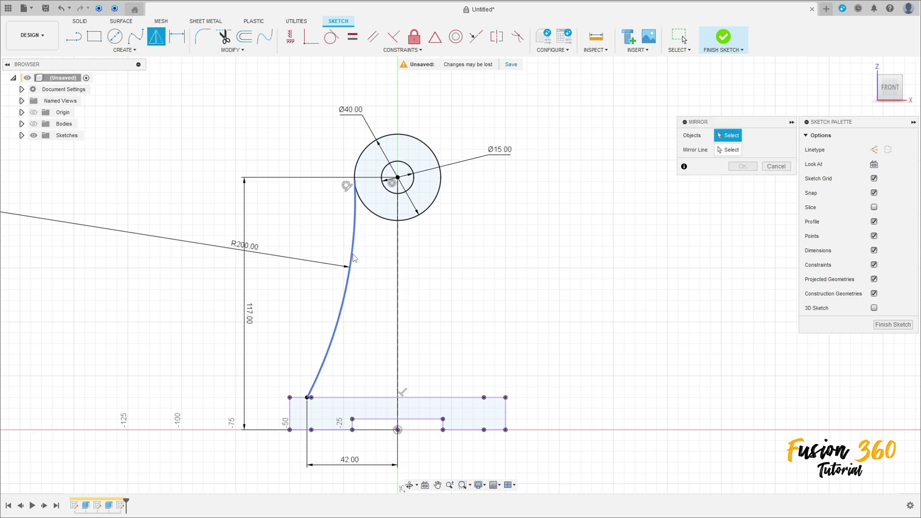
left_click(352, 255)
left_click(722, 152)
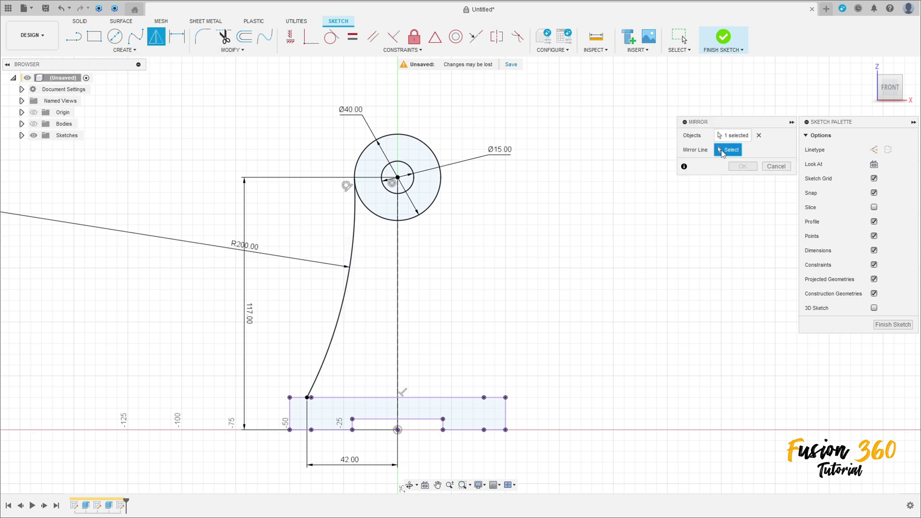
left_click(398, 272)
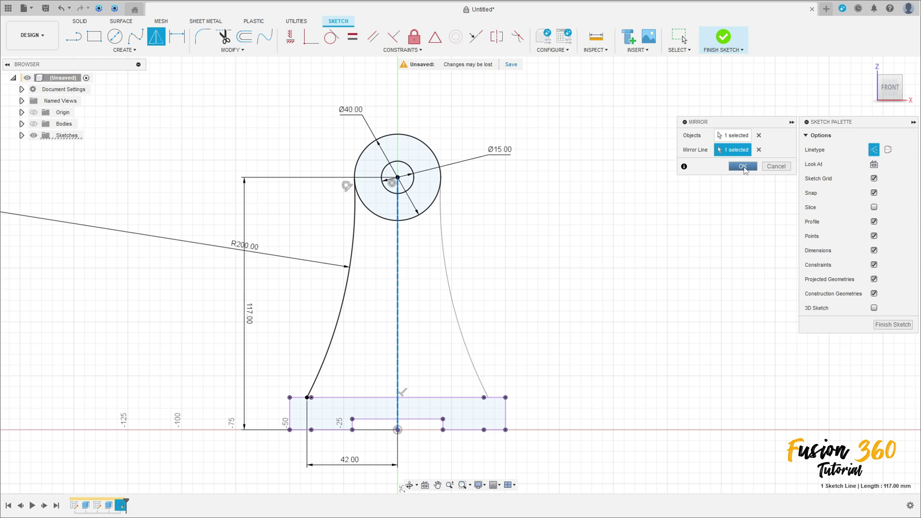
left_click(742, 166)
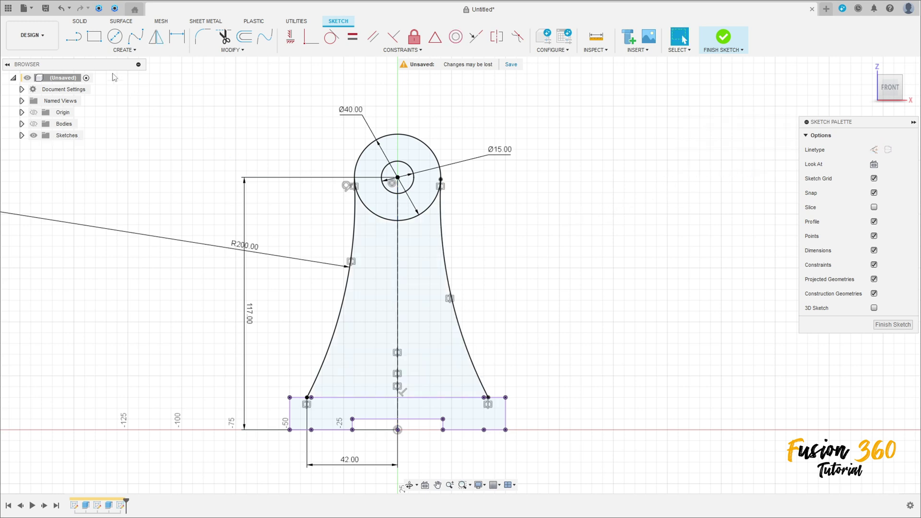
left_click(75, 38)
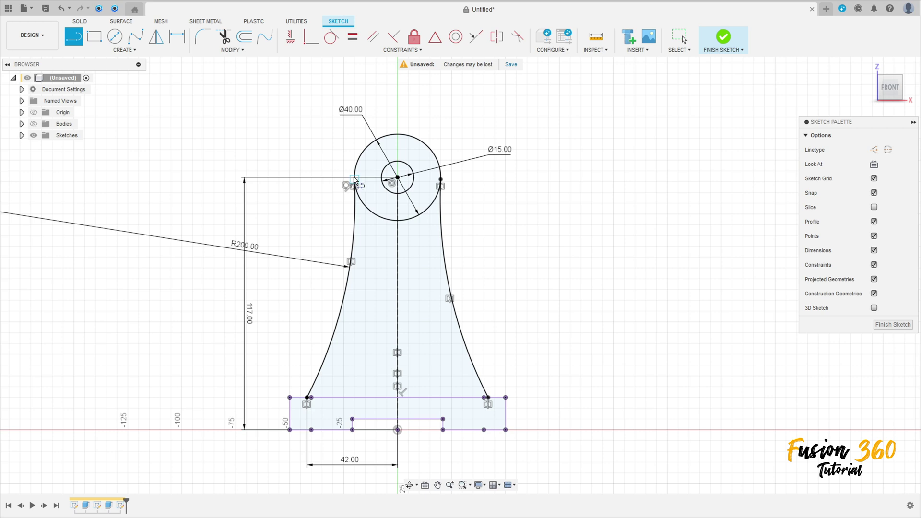
Draw a line across the neck, dimension it 40 mm below the circle centre, and finish the sketch
left_click(350, 260)
key("Escape")
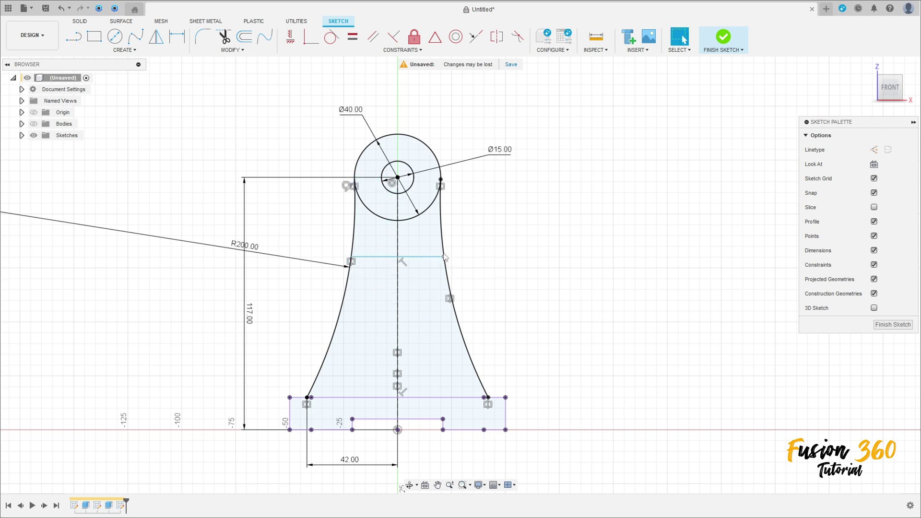
left_click(177, 36)
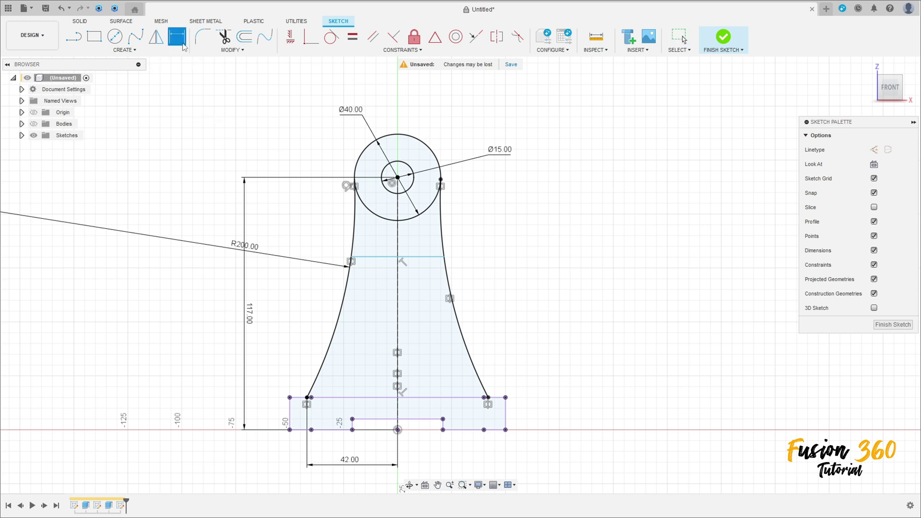
left_click(422, 258)
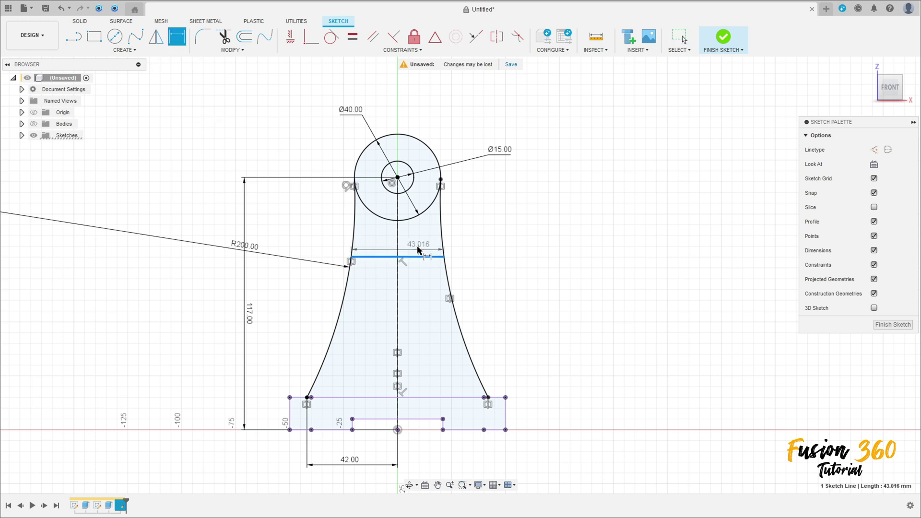
left_click(397, 178)
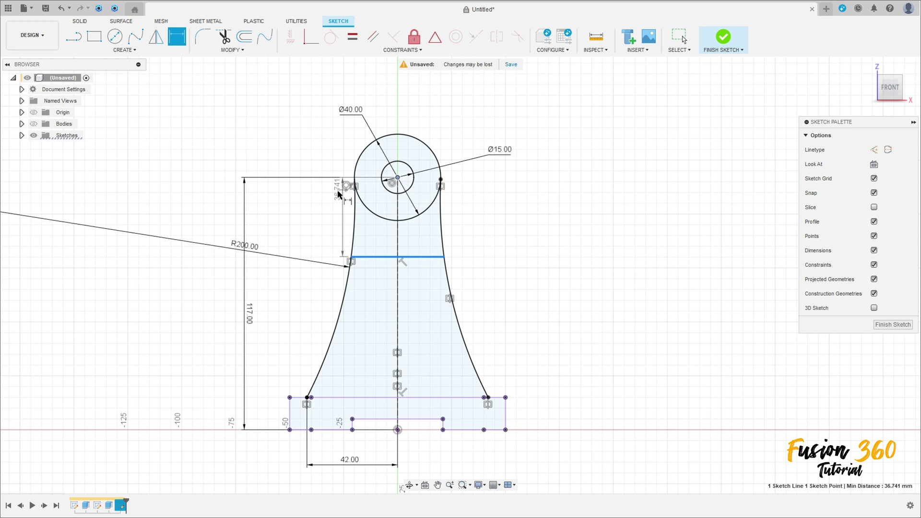
left_click(313, 215)
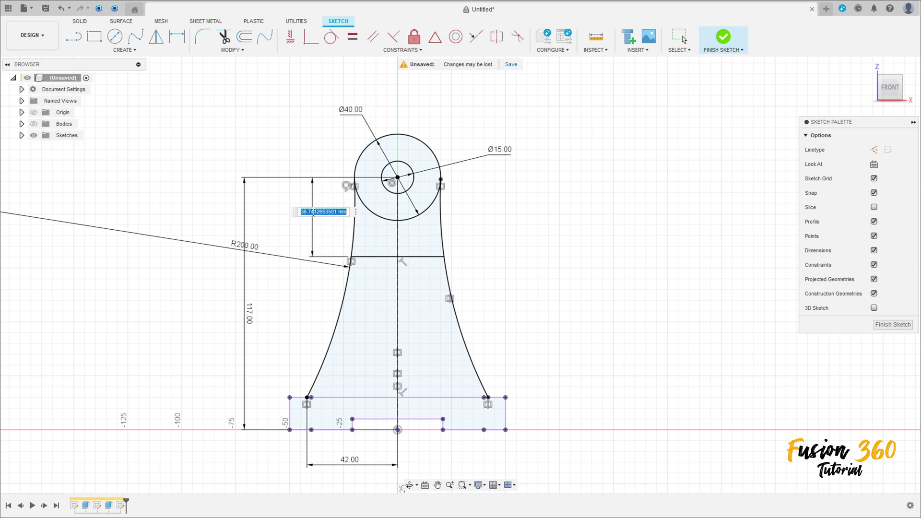
type("40")
key("Return")
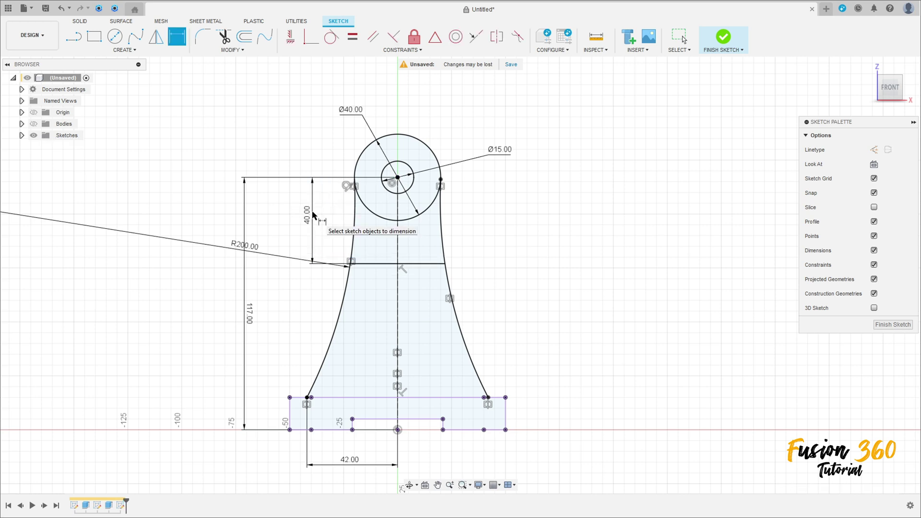
left_click(724, 37)
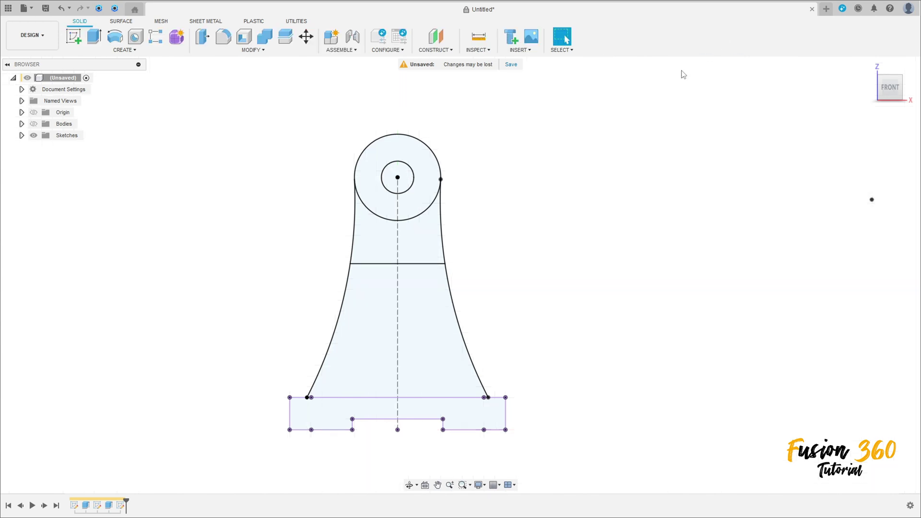
Extrude the lower neck profile symmetrically, 14 mm whole length, joined onto the base body
left_click(94, 37)
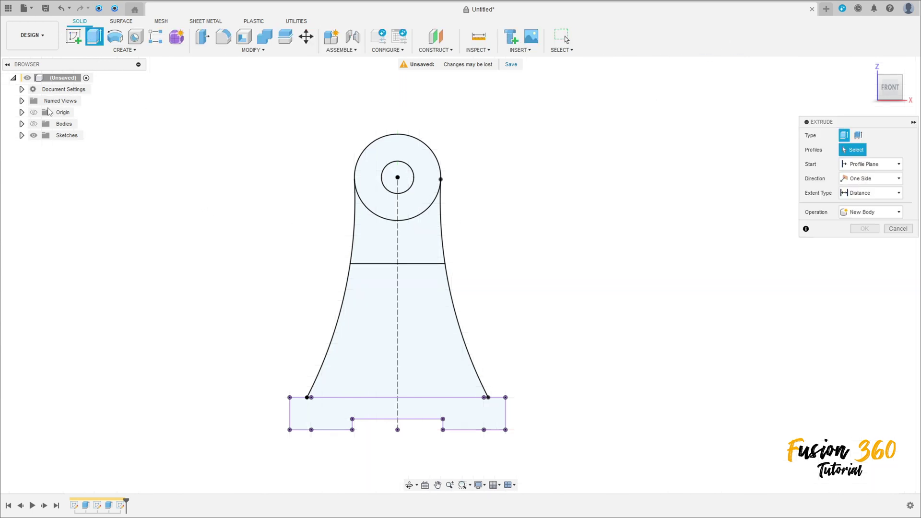
left_click(34, 124)
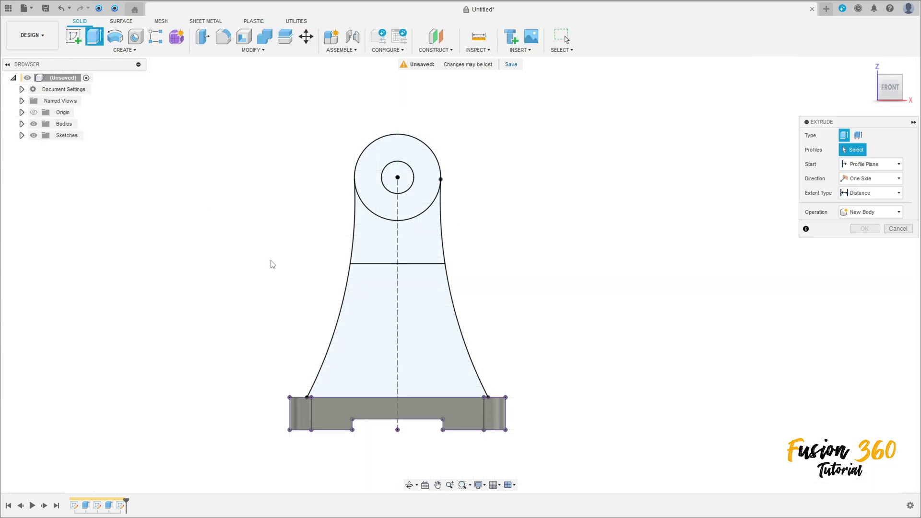
left_click(370, 327)
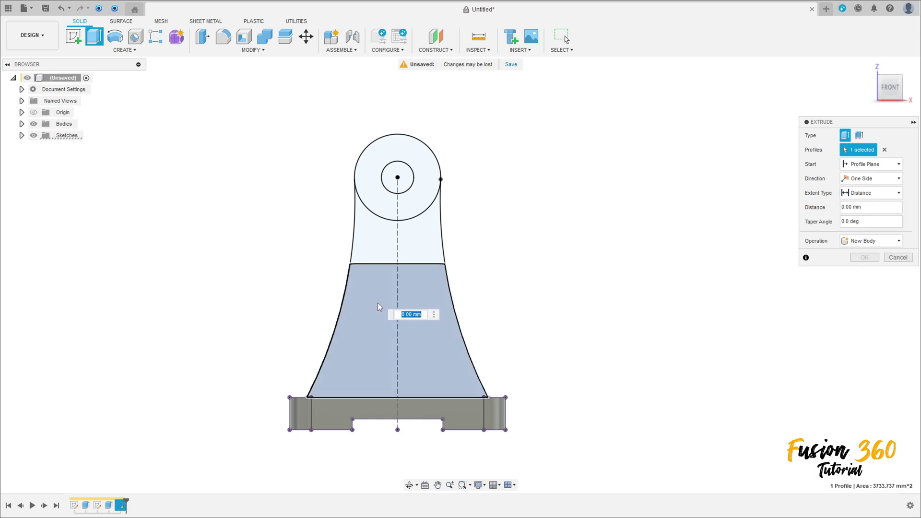
left_click(862, 179)
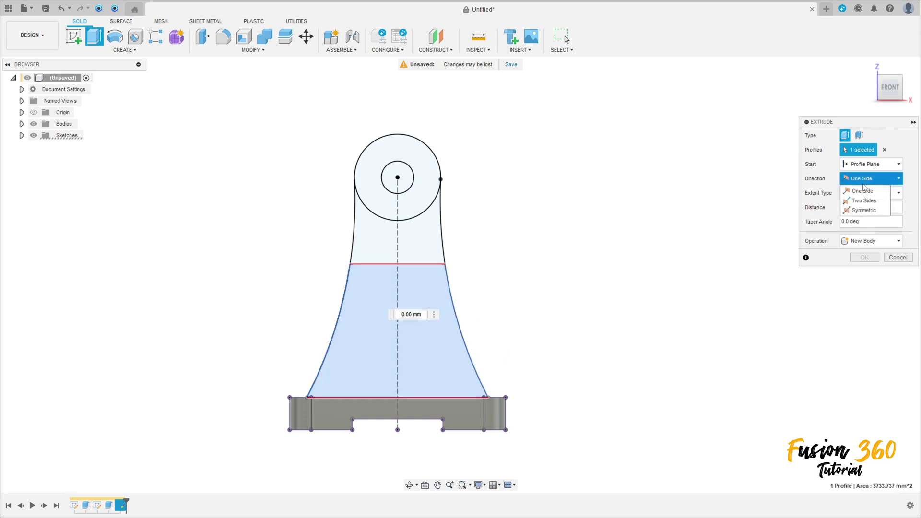
left_click(859, 211)
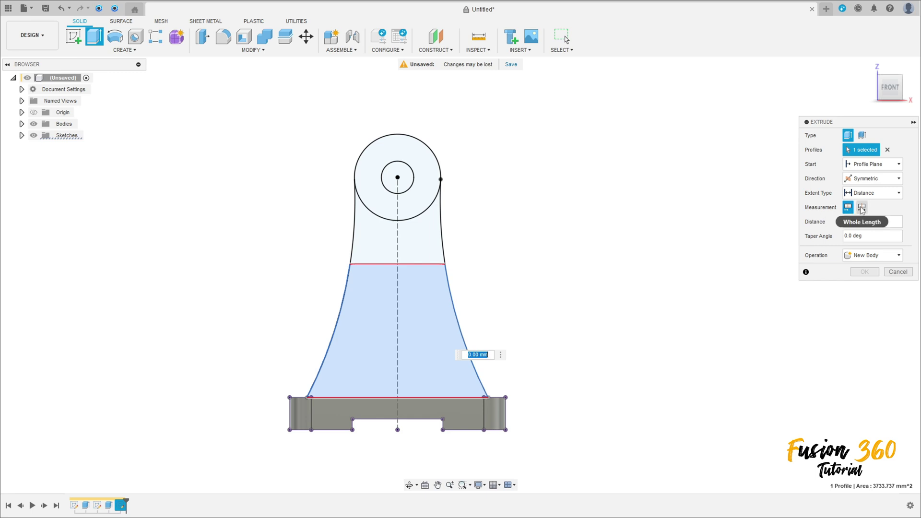
left_click(862, 209)
left_click(869, 221)
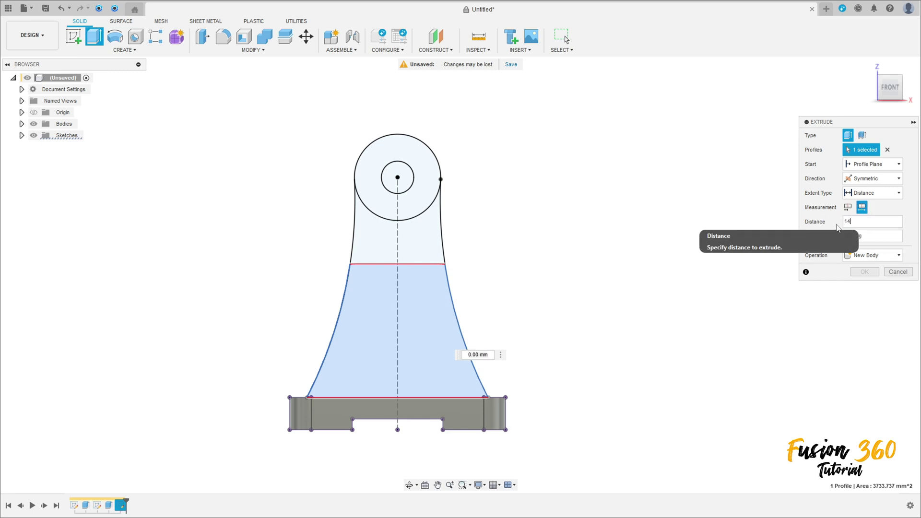
type("14")
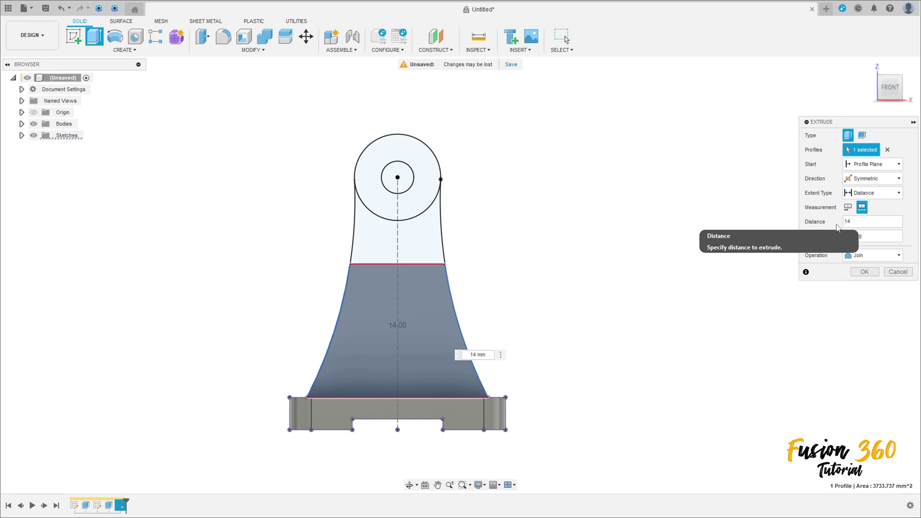
left_click(865, 272)
Make Sketch3 visible again in the browser's sketch list
left_click(21, 136)
left_click(42, 170)
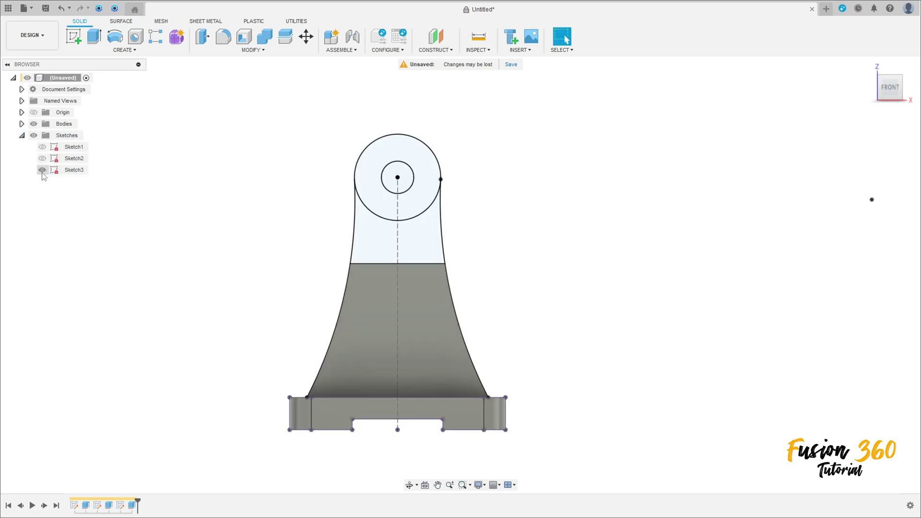
left_click(103, 46)
Extrude the upper neck and boss ring profiles symmetrically to 28 mm whole length, then hide Sketch3
left_click(368, 226)
left_click(369, 209)
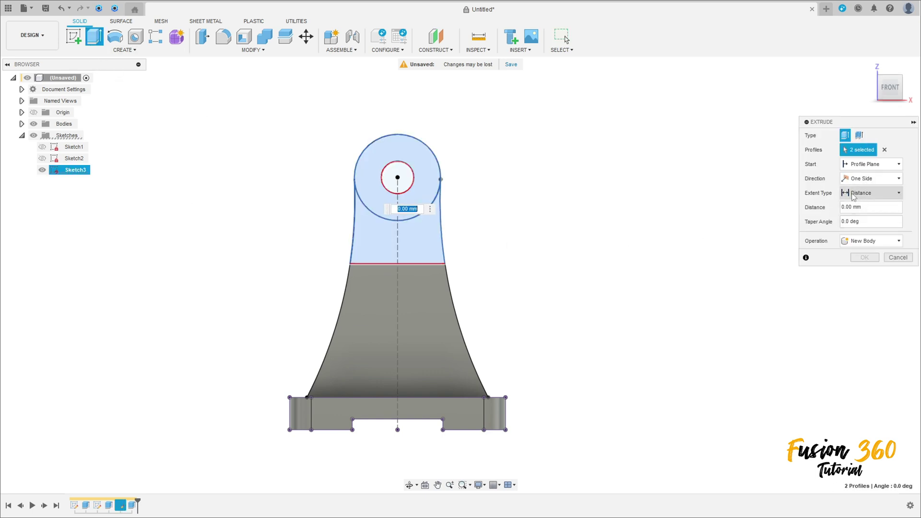
left_click(863, 179)
left_click(861, 211)
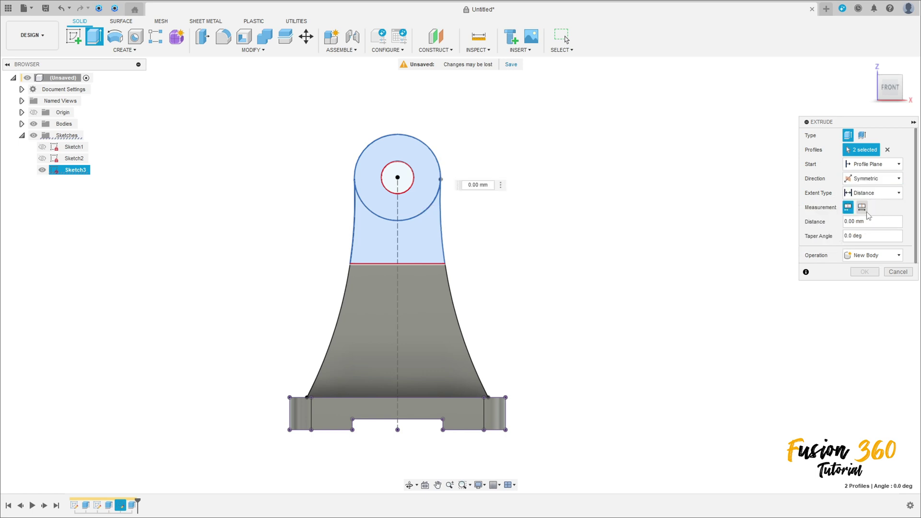
left_click(862, 207)
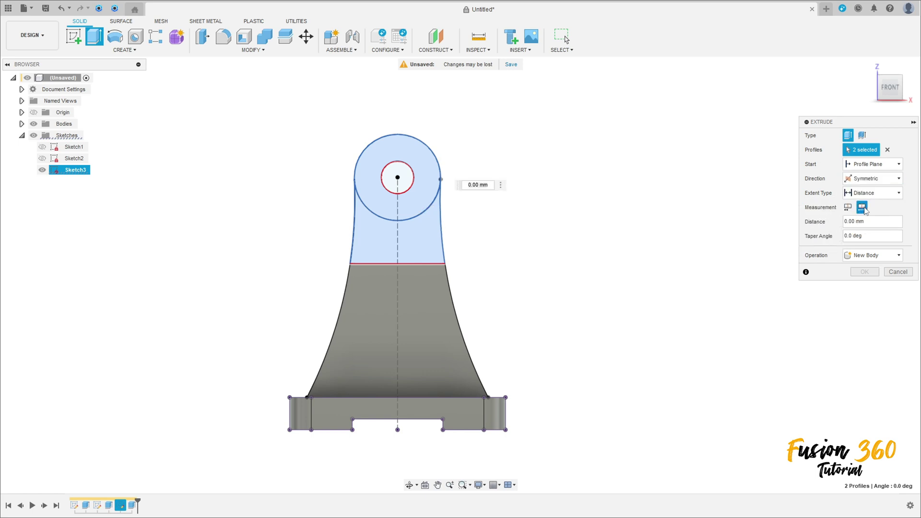
left_click(874, 222)
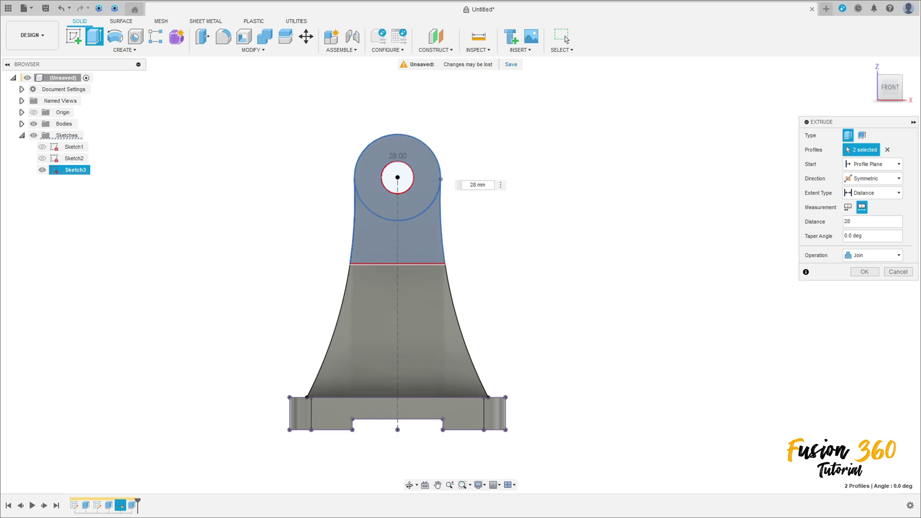
left_click(864, 272)
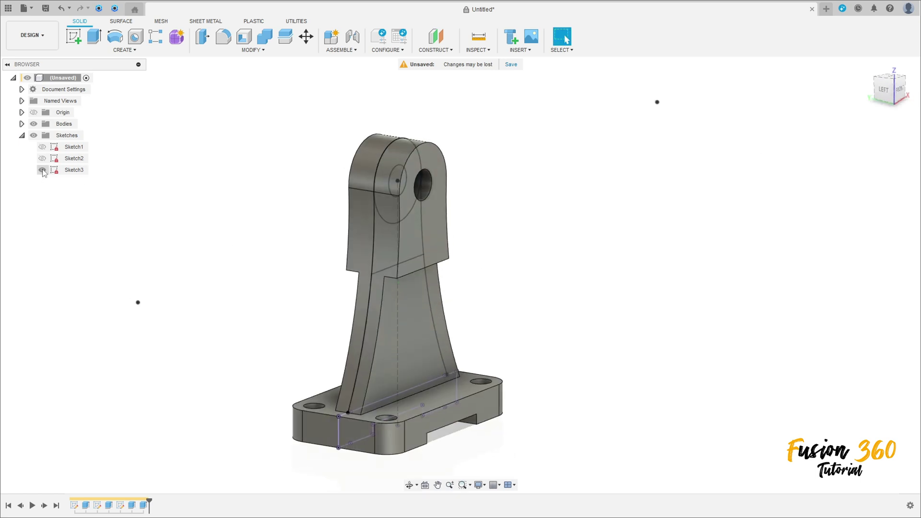
left_click(43, 170)
Start a new sketch on the bracket's flat left-side face
mouse_move(437, 229)
middle_mouse_down("shift")
mouse_move(462, 212)
mouse_move(504, 222)
mouse_move(442, 220)
middle_mouse_up("shift")
left_click(74, 36)
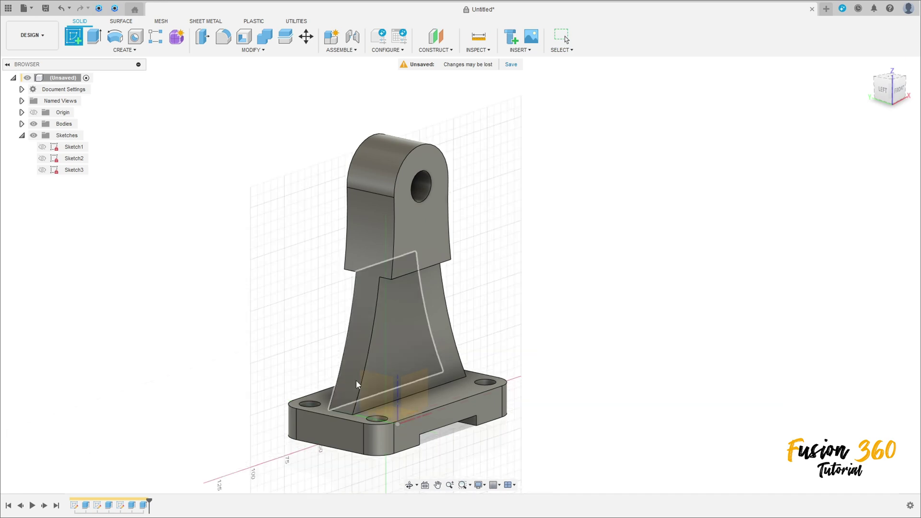
left_click(881, 90)
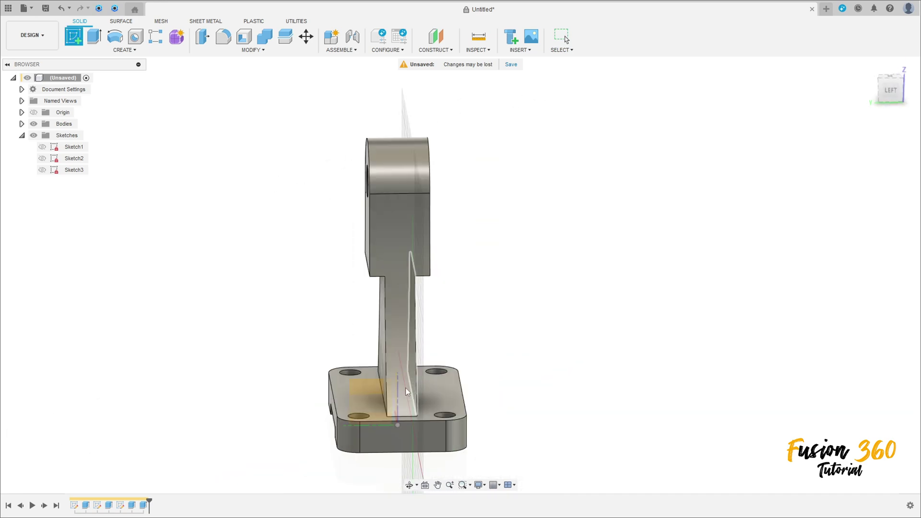
left_click(370, 387)
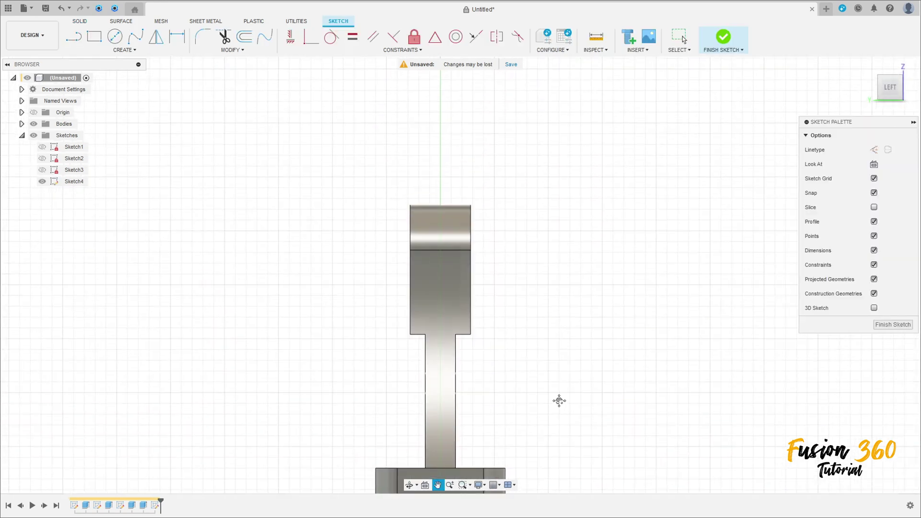
Project the bore's inner face into the sketch as its Ø15 outline
left_click(123, 50)
mouse_move(96, 195)
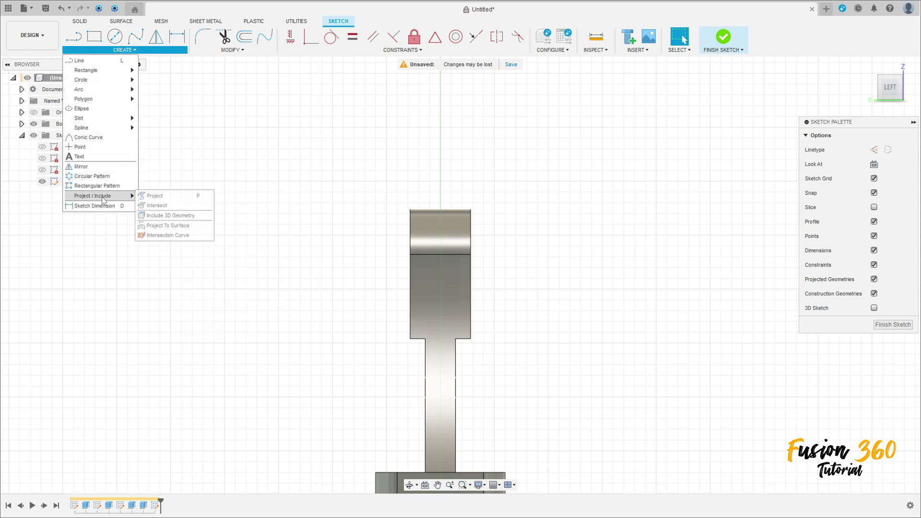
left_click(159, 197)
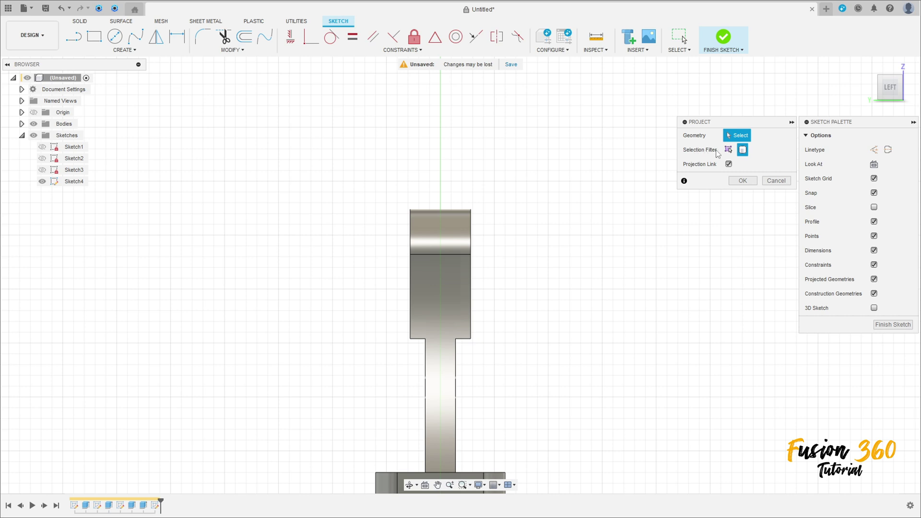
left_click(729, 150)
middle_click_drag(653, 209, 588, 238, "shift")
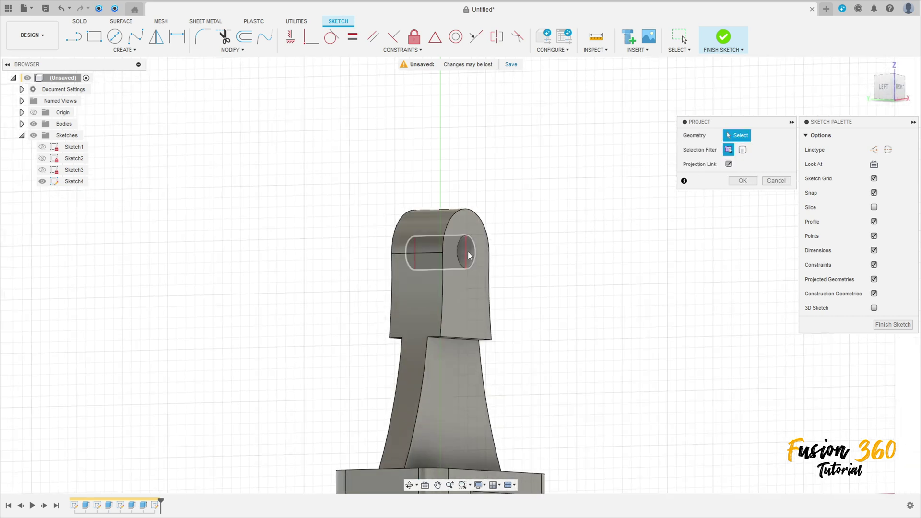
left_click(468, 255)
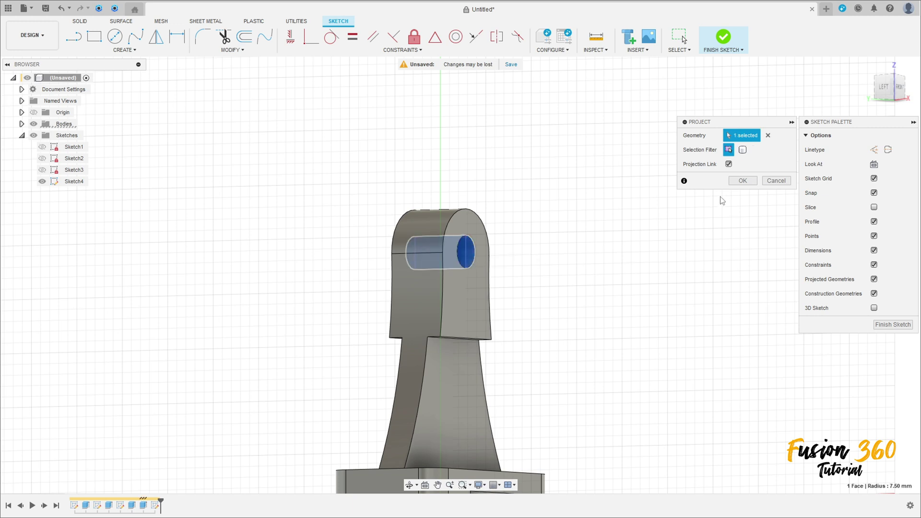
left_click(743, 181)
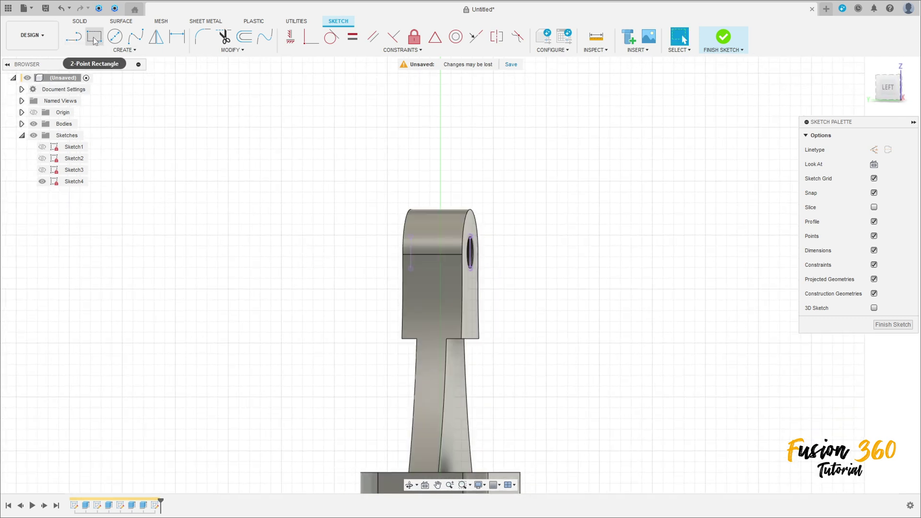
Hide the body and draw a centre line between the projected bore edges' midpoints
left_click(74, 37)
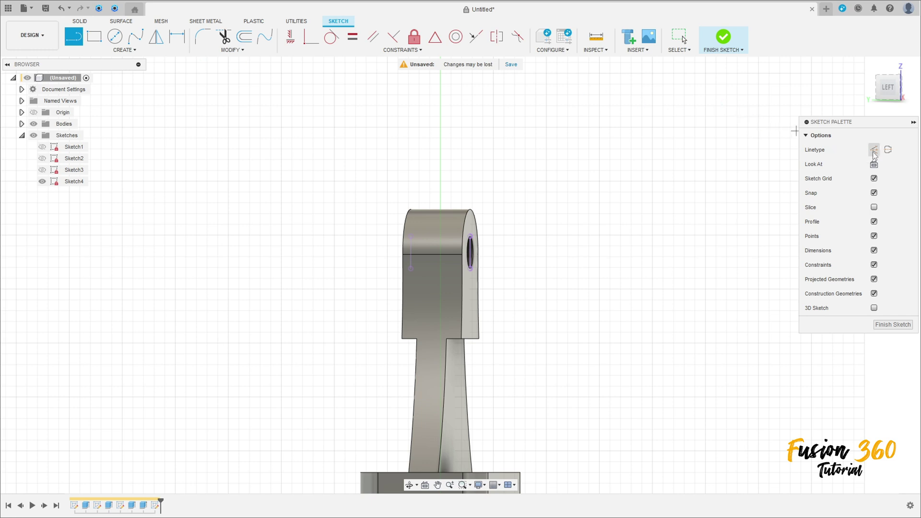
left_click(34, 124)
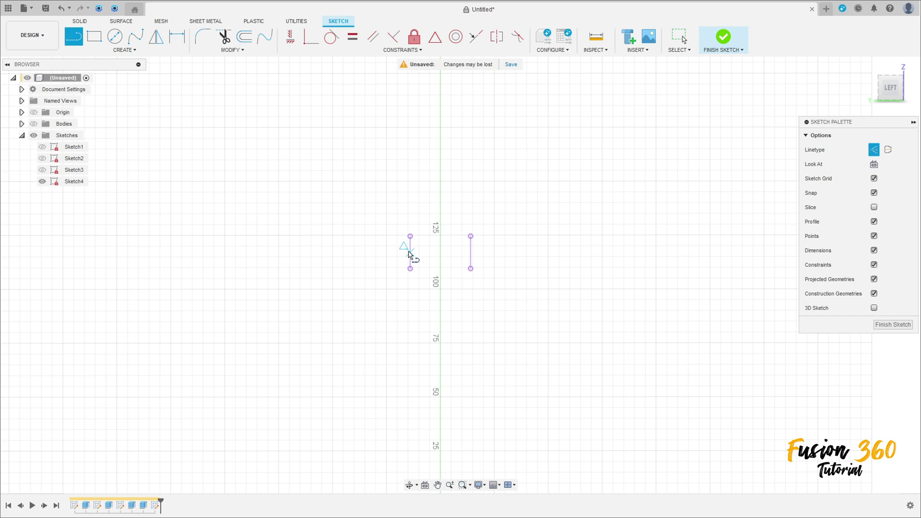
left_click(411, 253)
double_click(471, 252)
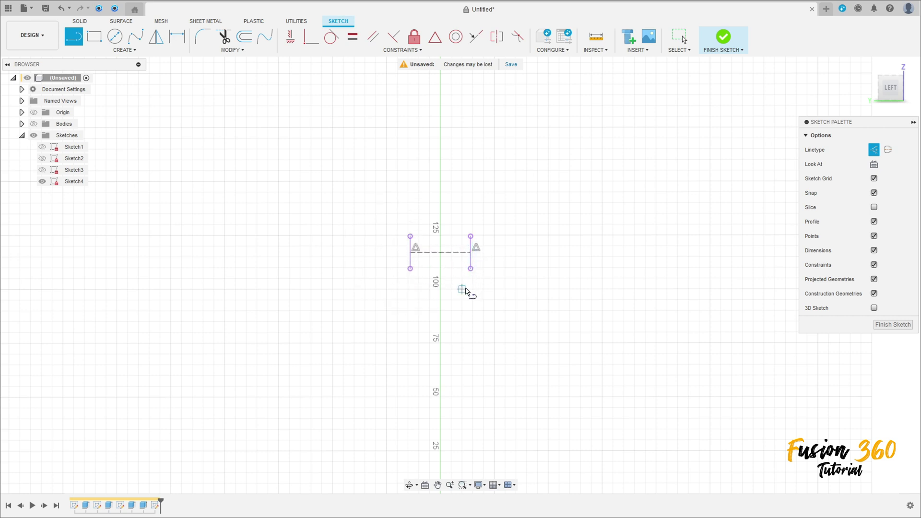
scroll(461, 300, "up", 1)
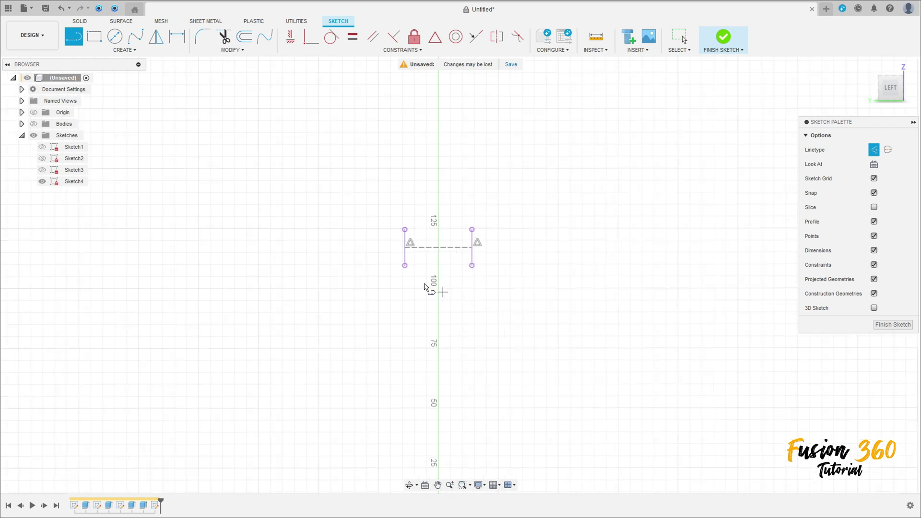
Draw a two-point rectangle 18 mm wide across the centre line
left_click(97, 38)
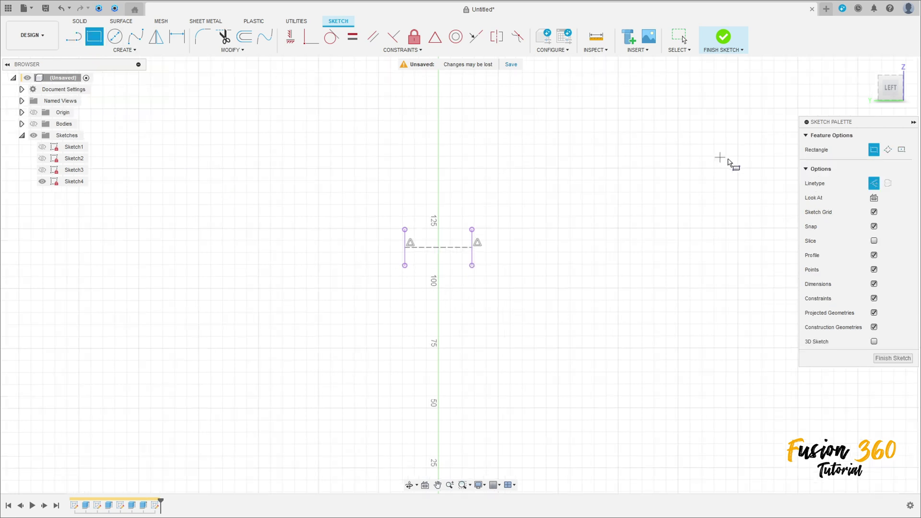
left_click(419, 210)
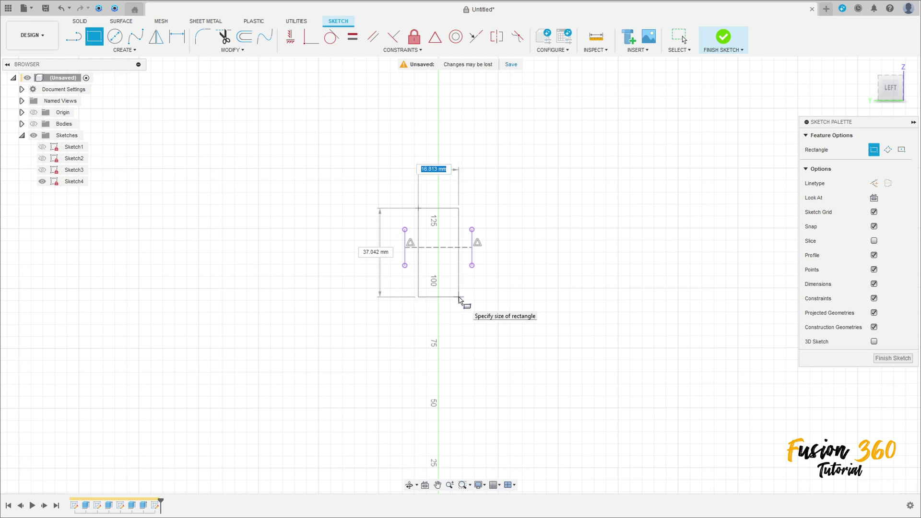
type("18")
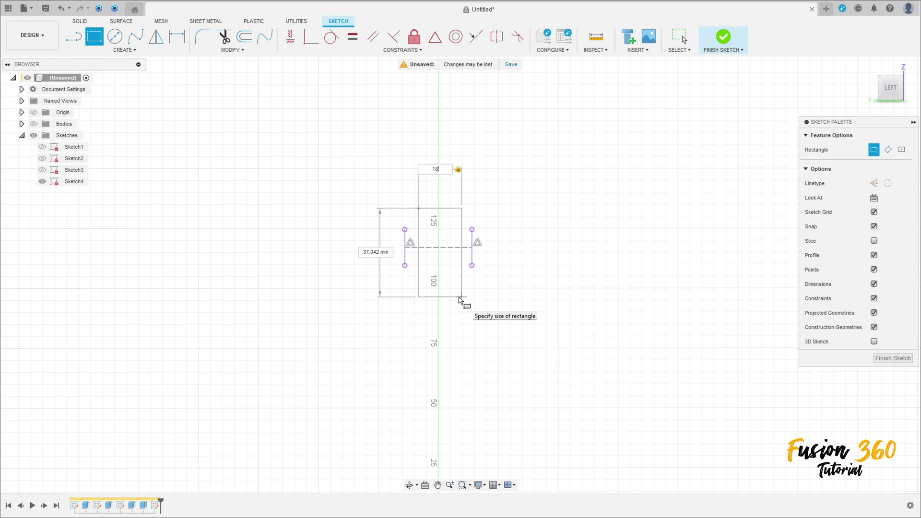
key("Return")
scroll(459, 301, "up", 3)
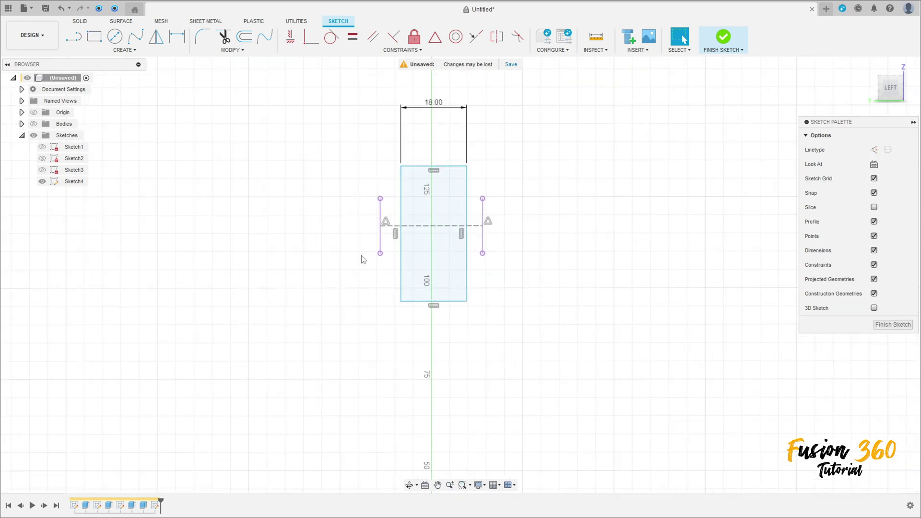
Dimension the rectangle 40 mm tall and 10 mm from the dashed centre line
key("d")
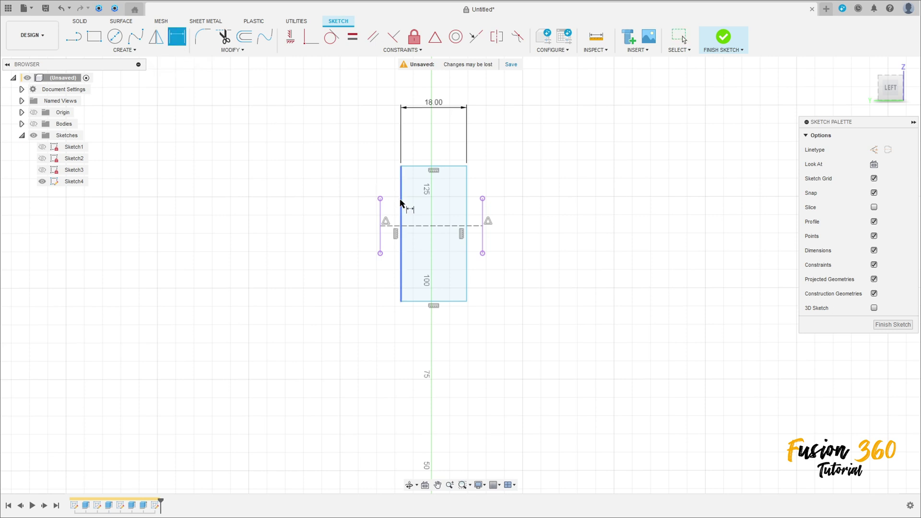
left_click(401, 211)
left_click(295, 229)
type("40")
key("Return")
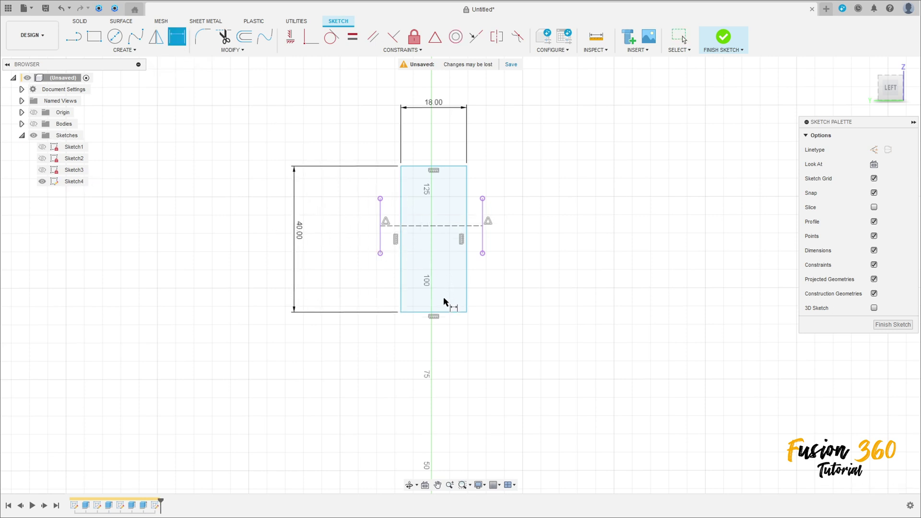
left_click(402, 313)
left_click(442, 226)
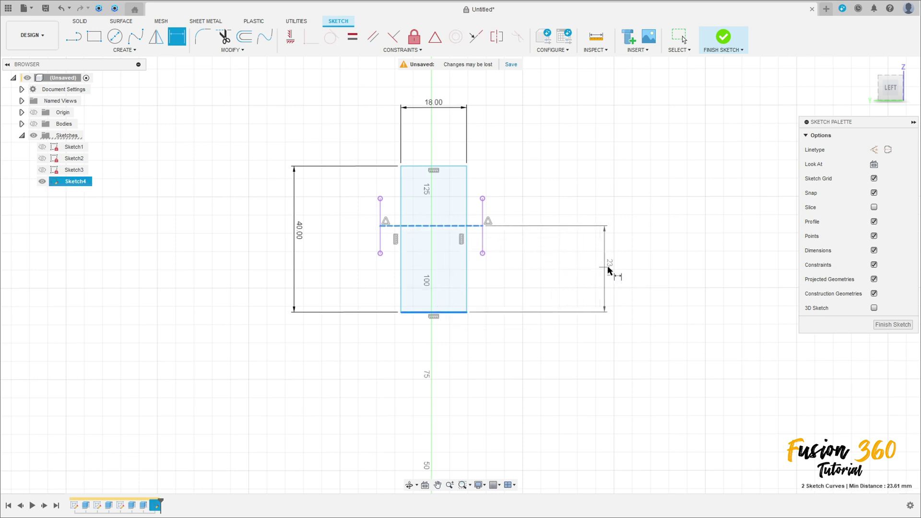
left_click(613, 268)
type("10")
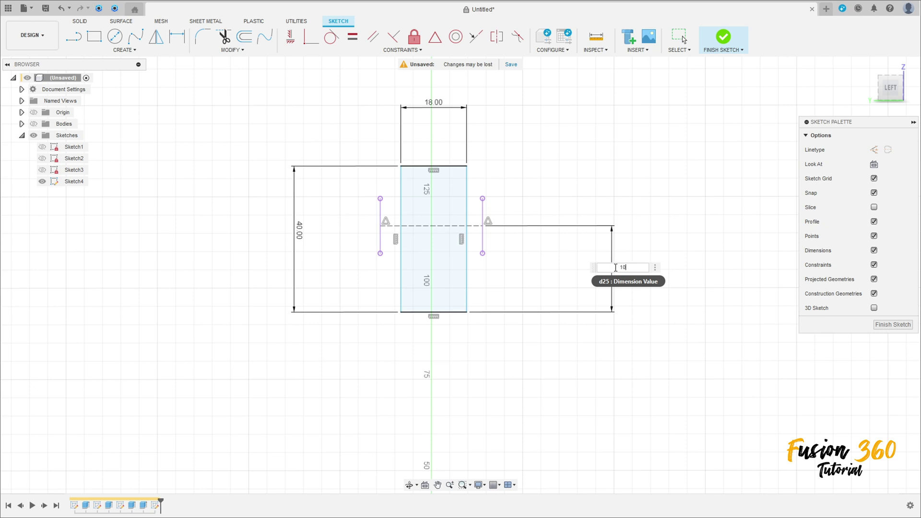
key("Return")
Fix the rectangle's left edge 9 mm from the sketch origin and finish the sketch
scroll(518, 202, "up", 3)
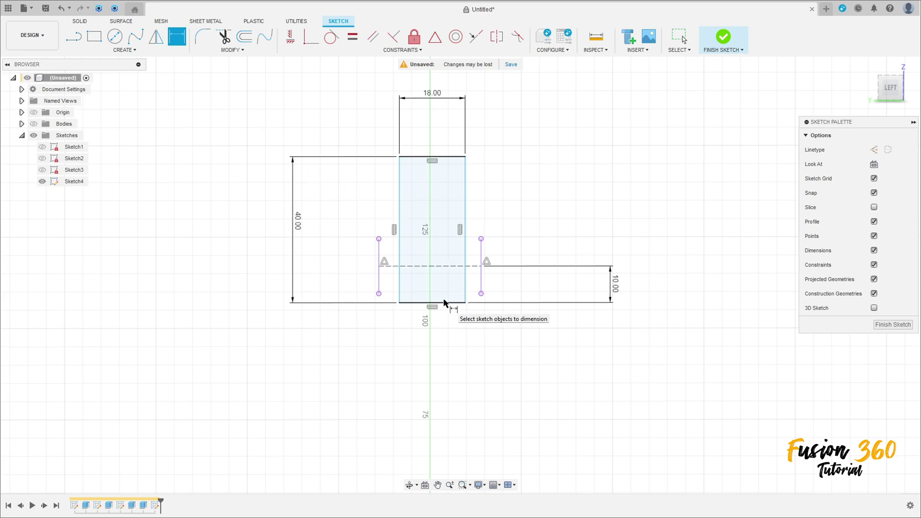
left_click(400, 281)
scroll(413, 384, "down", 2)
middle_click_drag(405, 384, 435, 157)
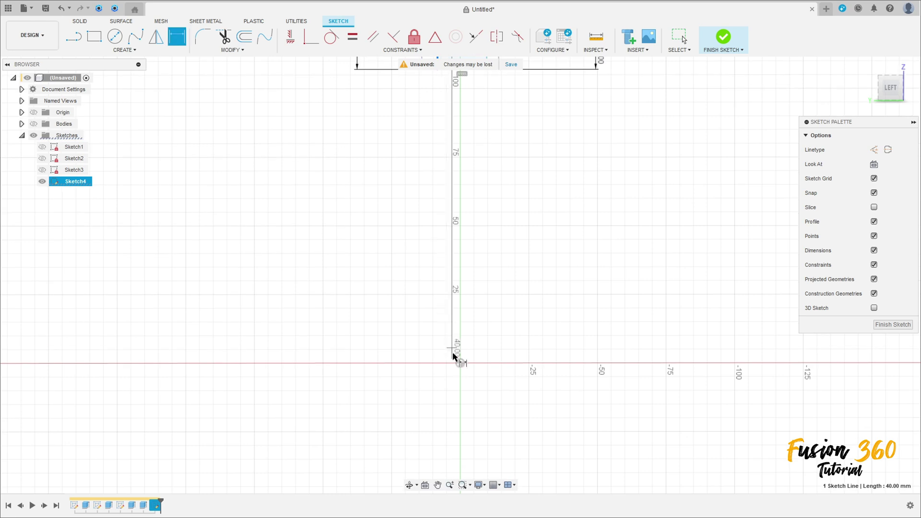
left_click(460, 363)
left_click(455, 324)
type("9")
key("Return")
scroll(499, 323, "down", 3)
middle_click_drag(475, 192, 460, 280)
key("d")
scroll(458, 246, "up", 1)
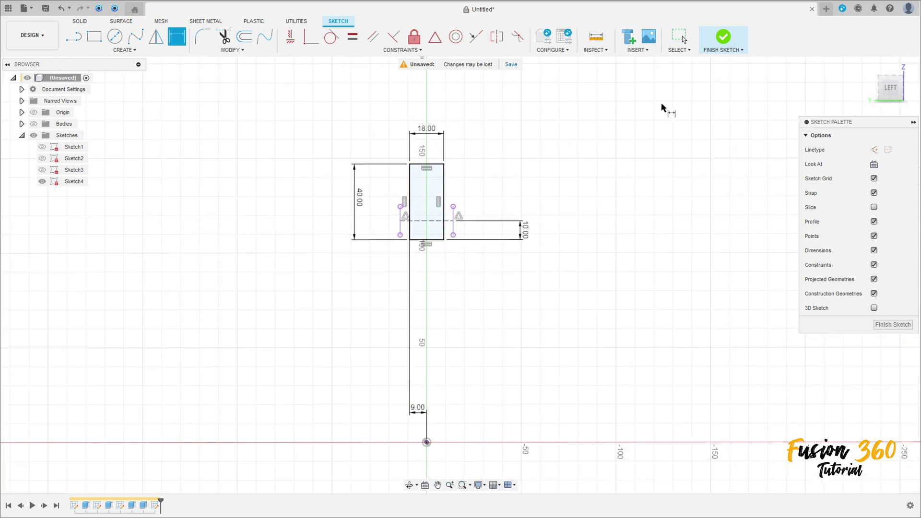
left_click(721, 42)
Extrude the 18 × 40 mm rectangle as a symmetric Cut with extent All through the bracket
left_click(94, 38)
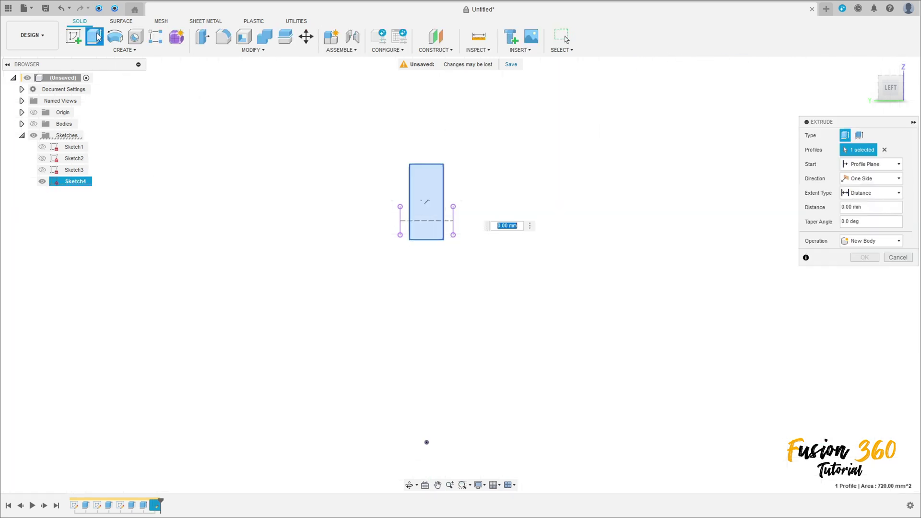
left_click(33, 124)
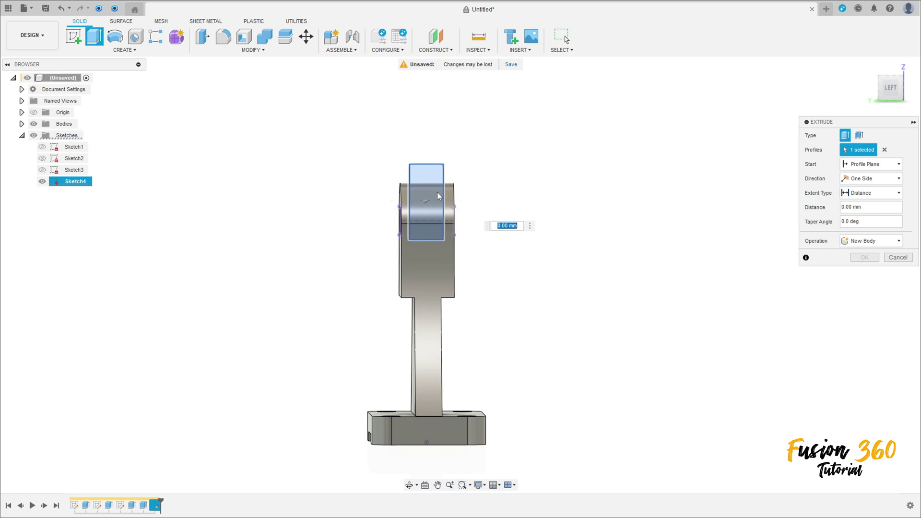
left_click(861, 241)
left_click(862, 268)
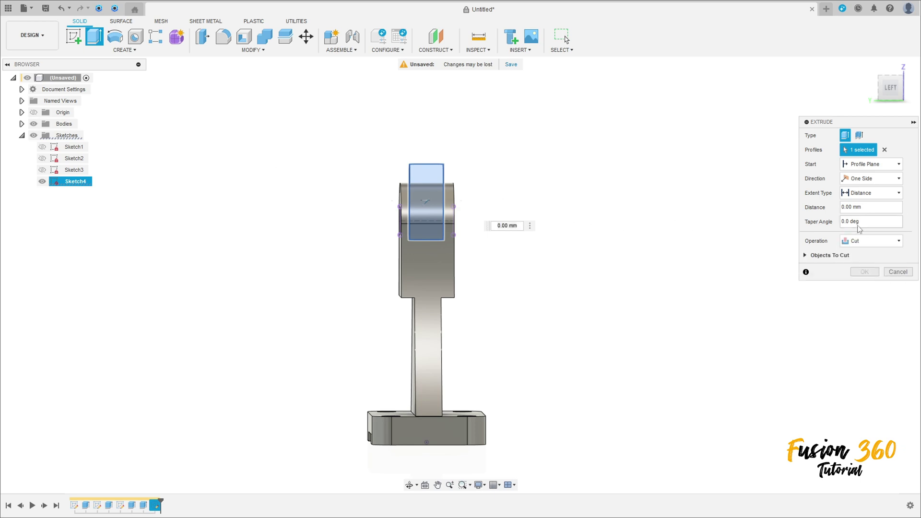
left_click(871, 179)
left_click(864, 189)
left_click(870, 192)
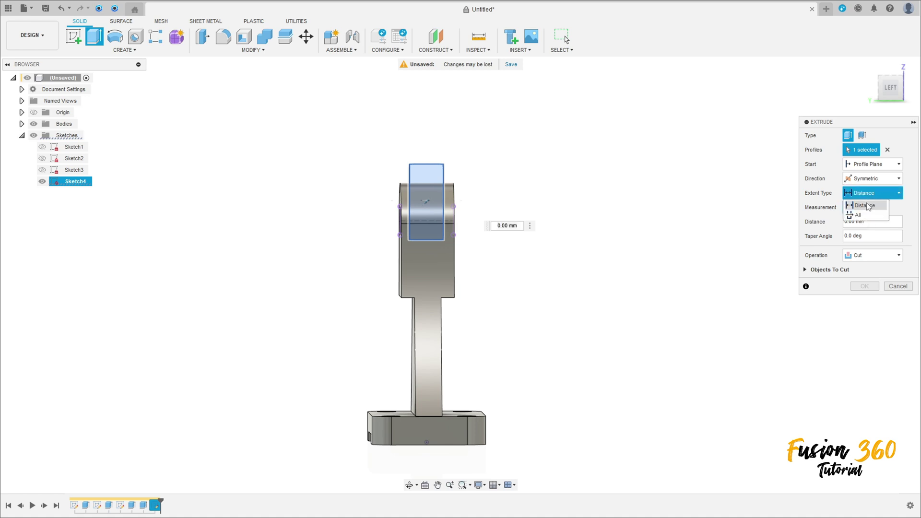
left_click(862, 215)
middle_click_drag(683, 222, 571, 233, "shift")
left_click(872, 273)
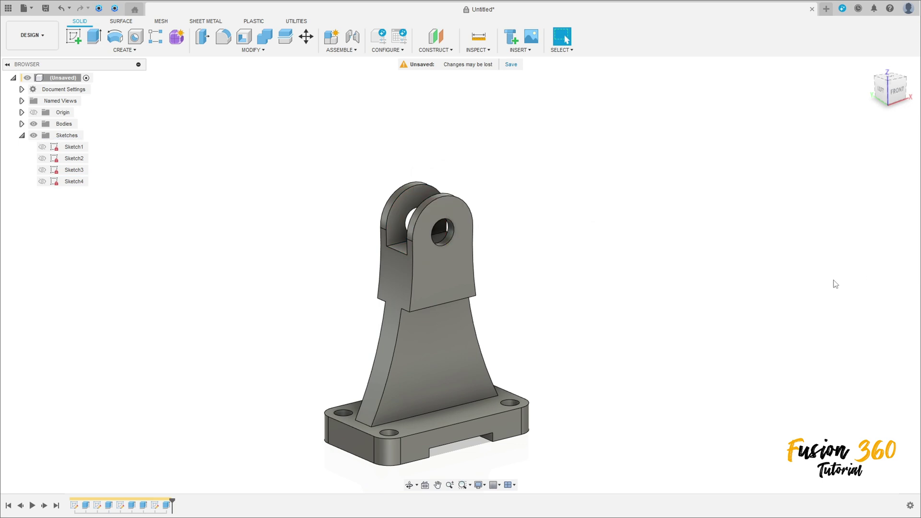